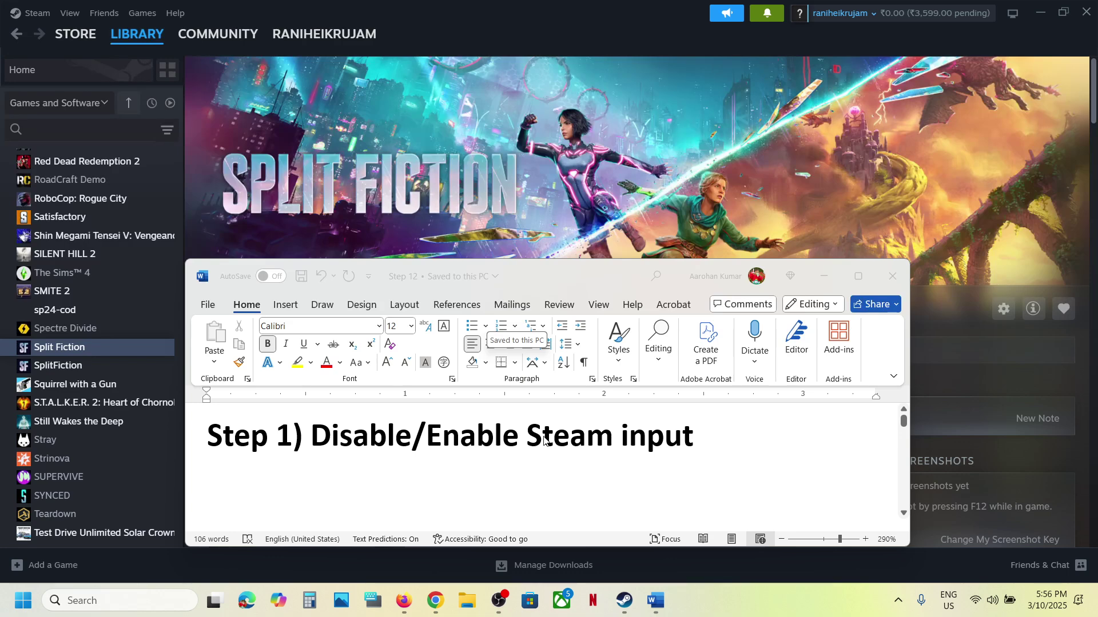
- Open Split Fiction's Properties in Steam to its Controller section
right_click(67, 356)
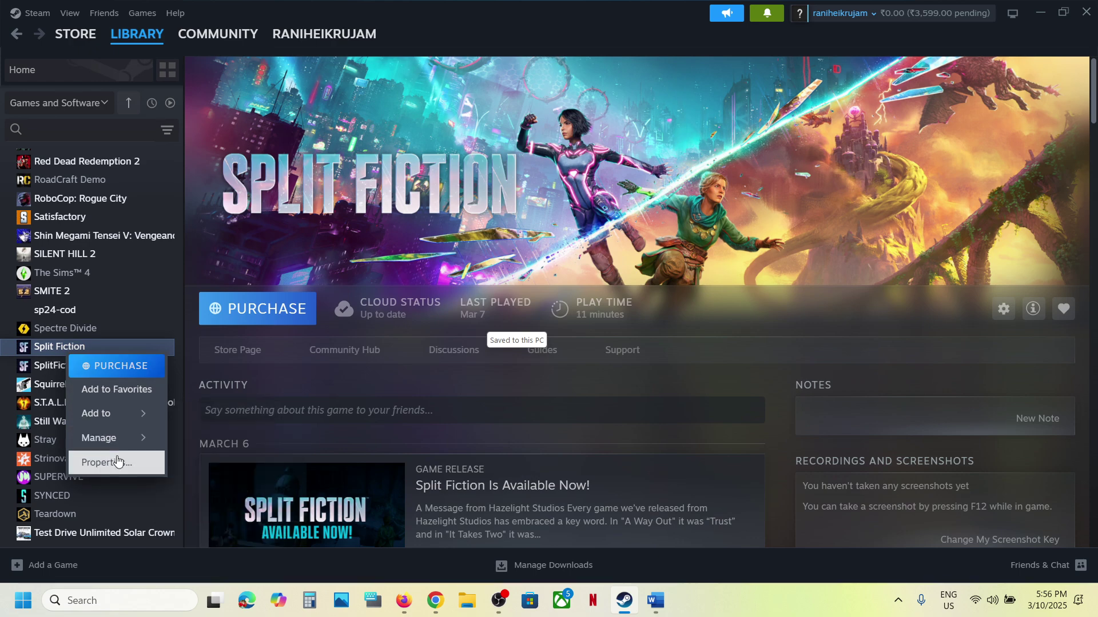
left_click(114, 460)
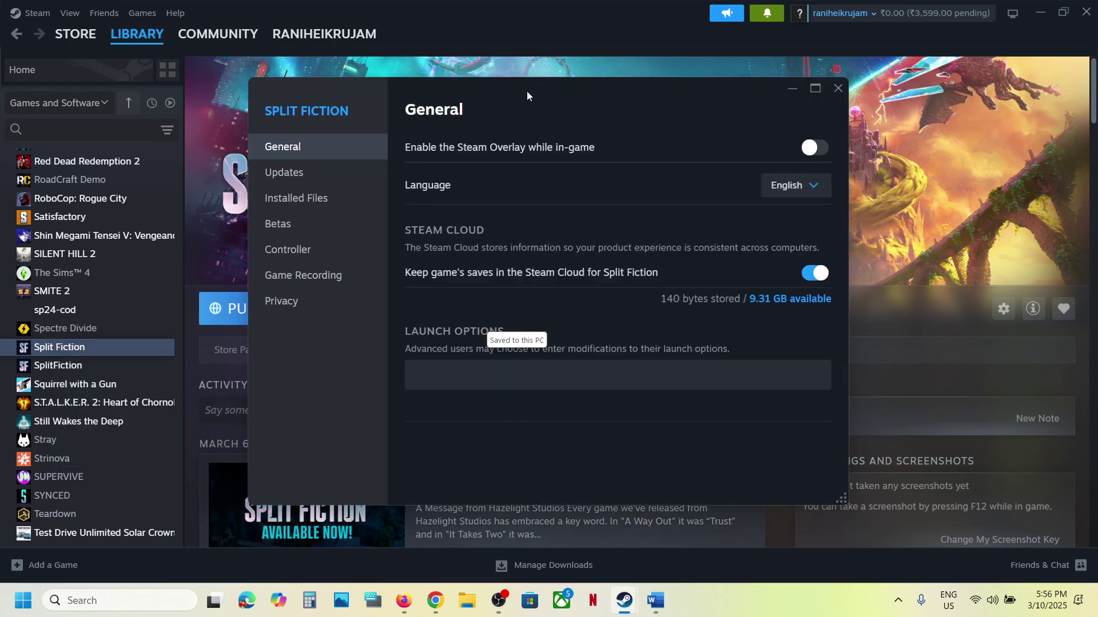
left_click_drag(526, 91, 483, 99)
left_click(262, 267)
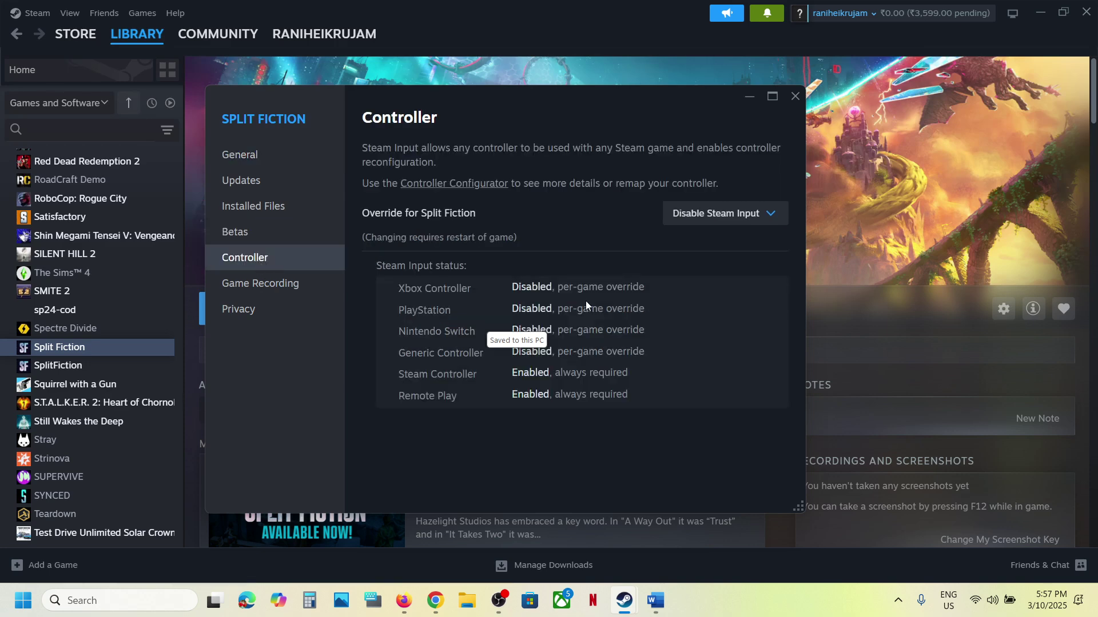
- Review the Steam Input override options, keeping it set to Disable Steam Input
left_click(737, 222)
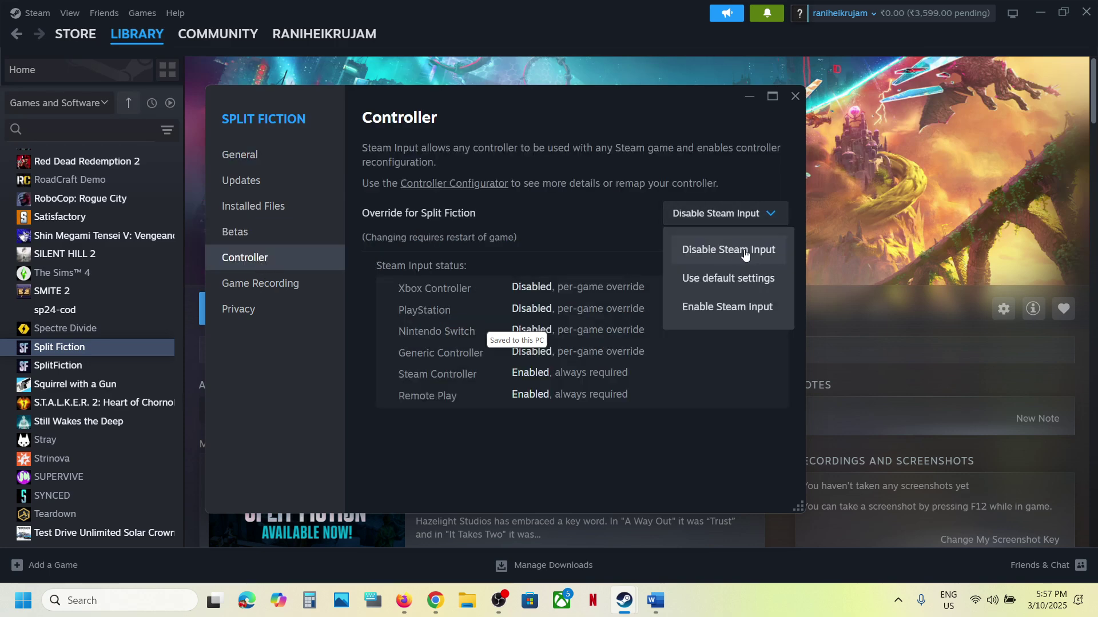
left_click(720, 257)
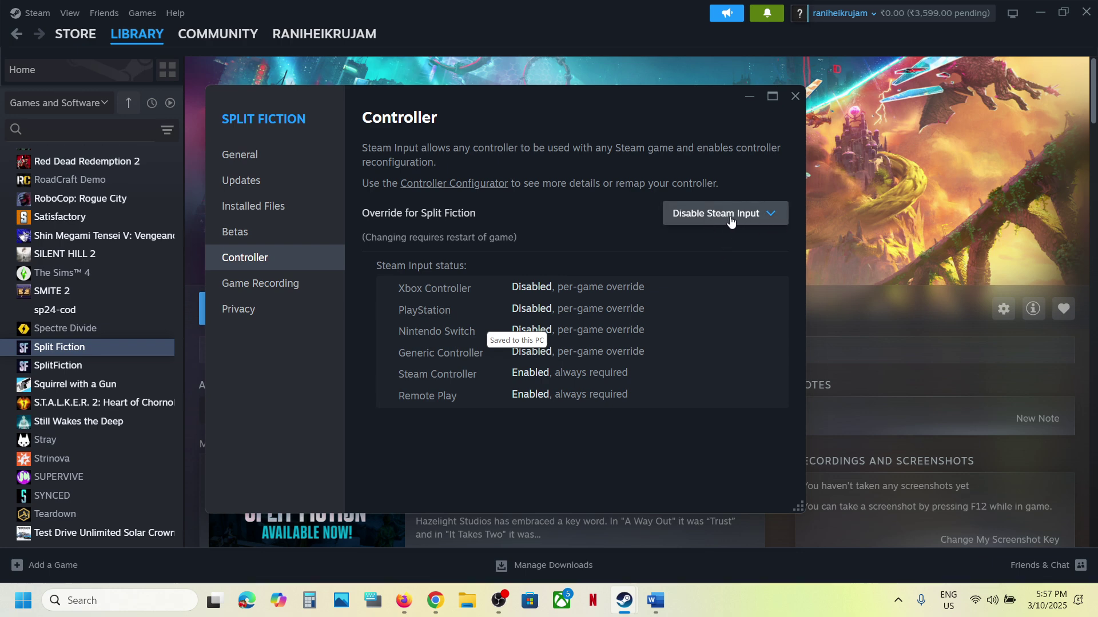
left_click(700, 223)
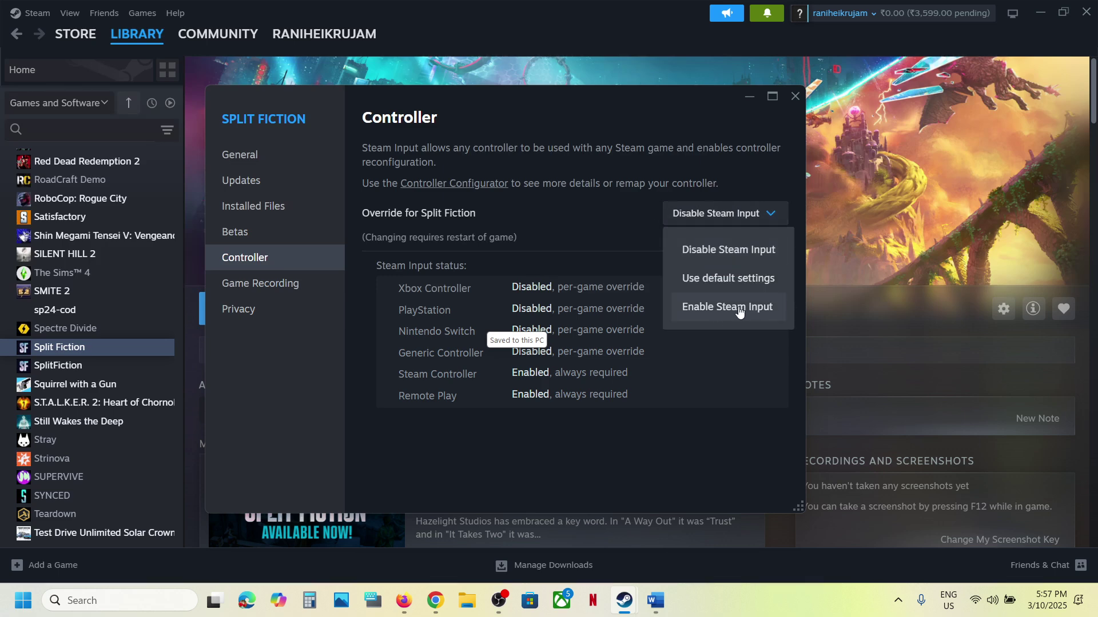
left_click(655, 599)
- Maximize the Word notes, highlight the Step 2 'add the game to Steam' heading, then minimize Word
left_click(655, 599)
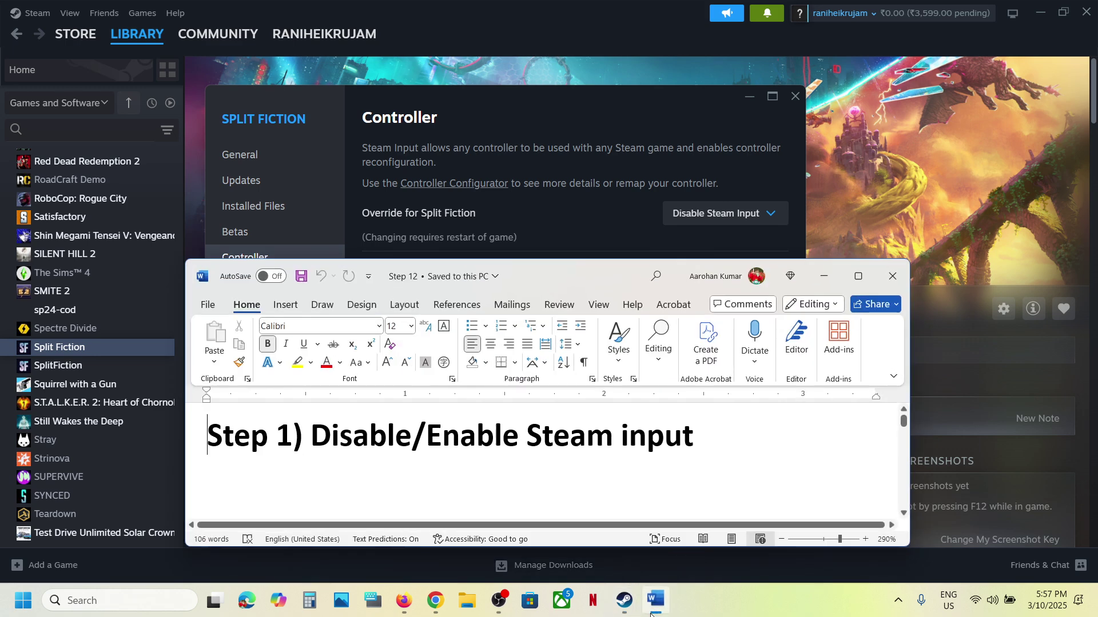
scroll(478, 450, "down", 5)
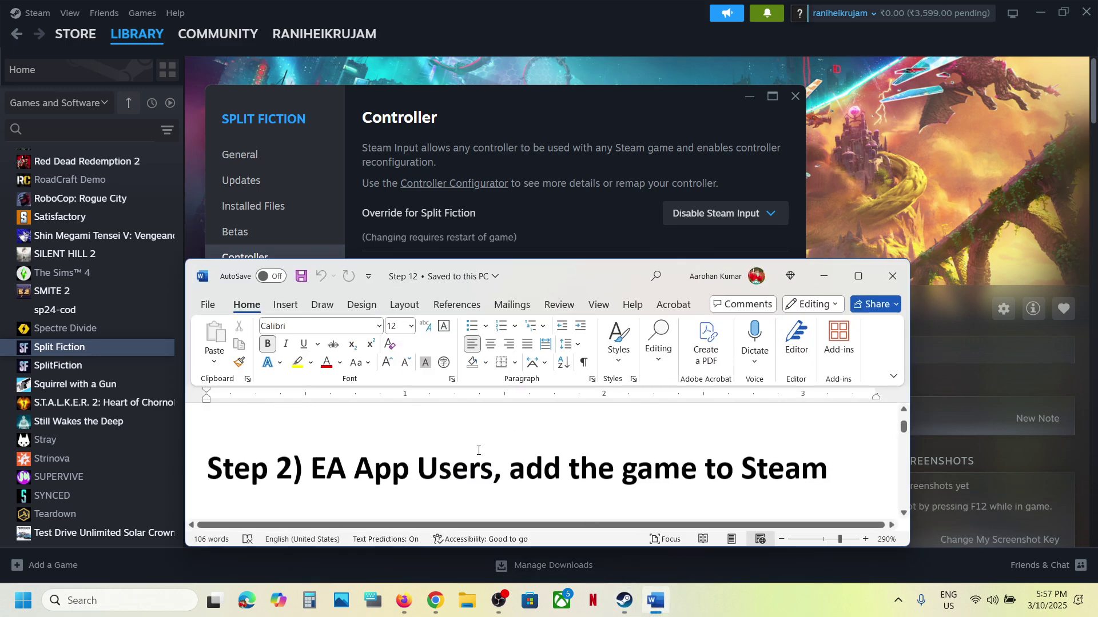
left_click(858, 277)
scroll(372, 402, "up", 2)
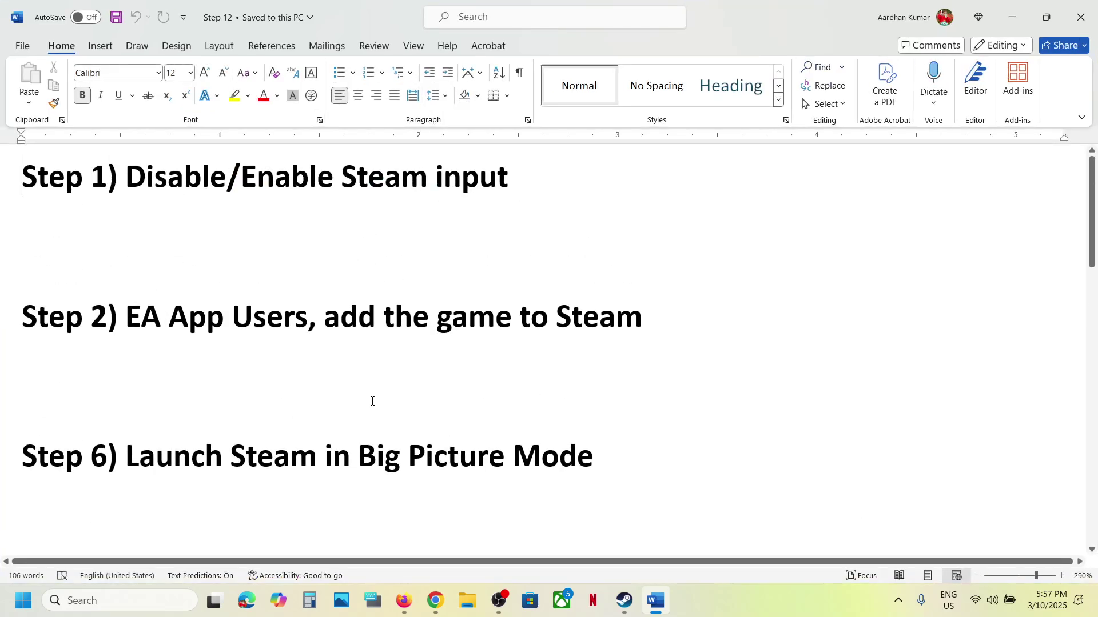
left_click_drag(140, 313, 679, 304)
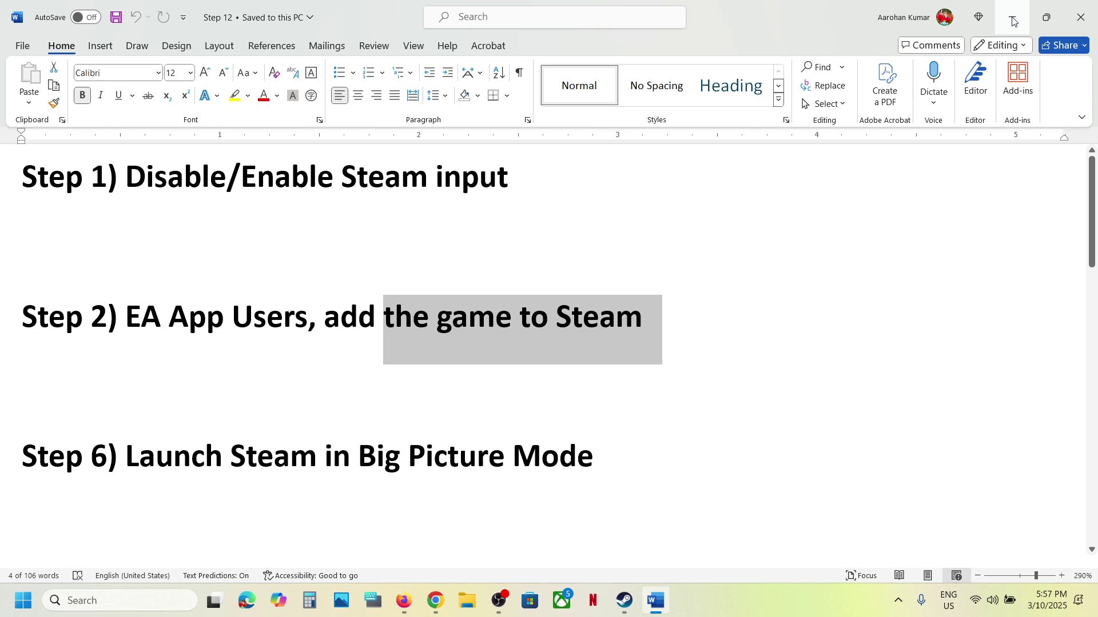
left_click(1012, 21)
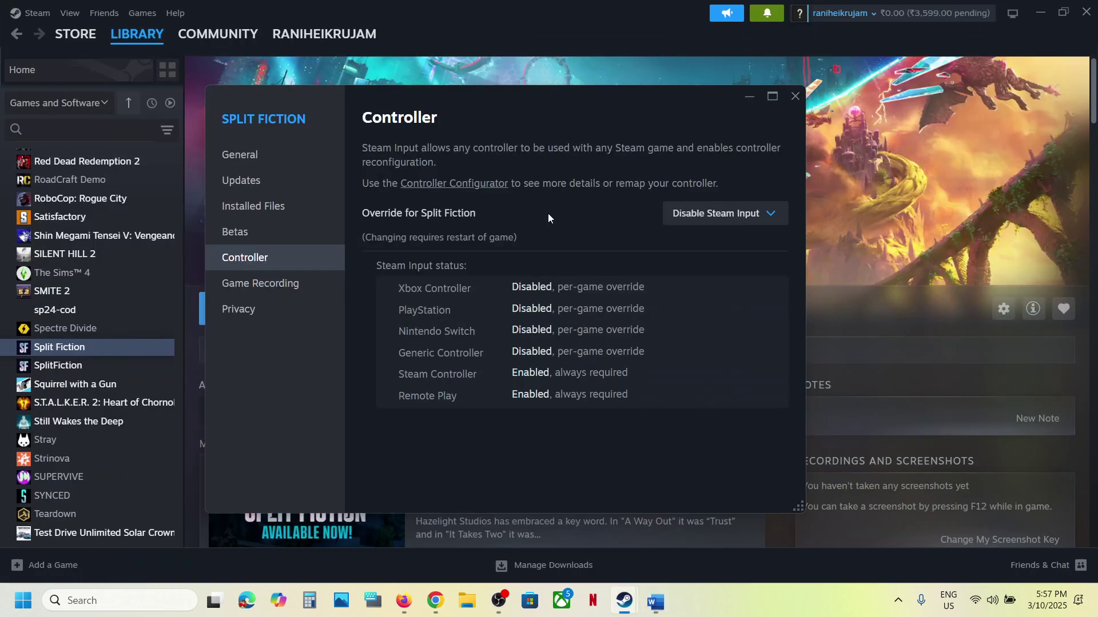
- Start adding a non-Steam game to the Steam library and browse for its program file
left_click(43, 566)
left_click(43, 566)
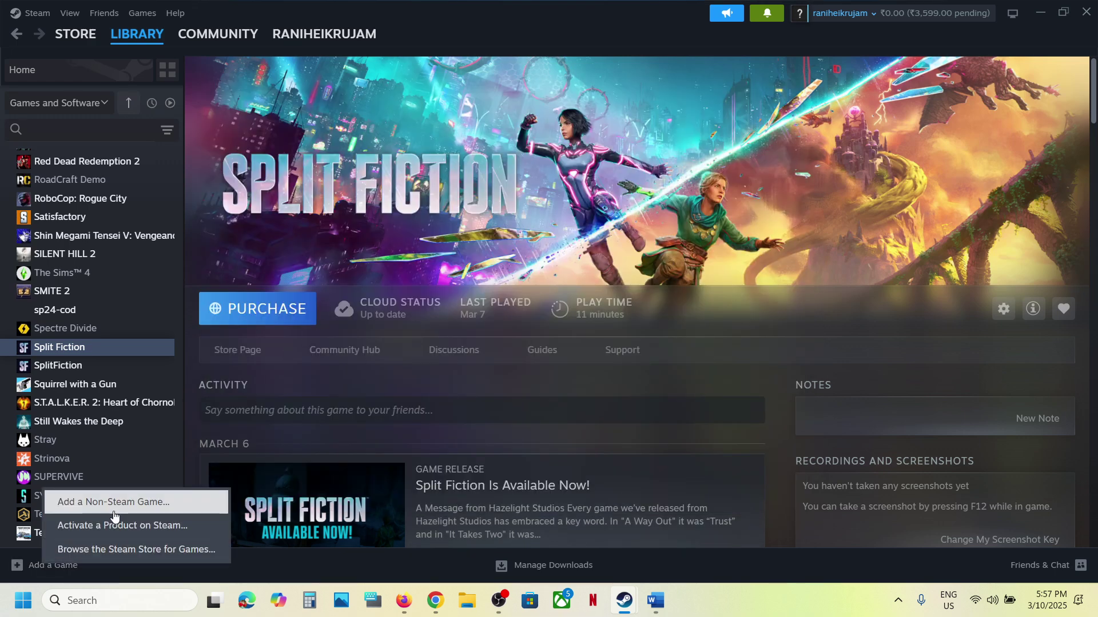
left_click(113, 509)
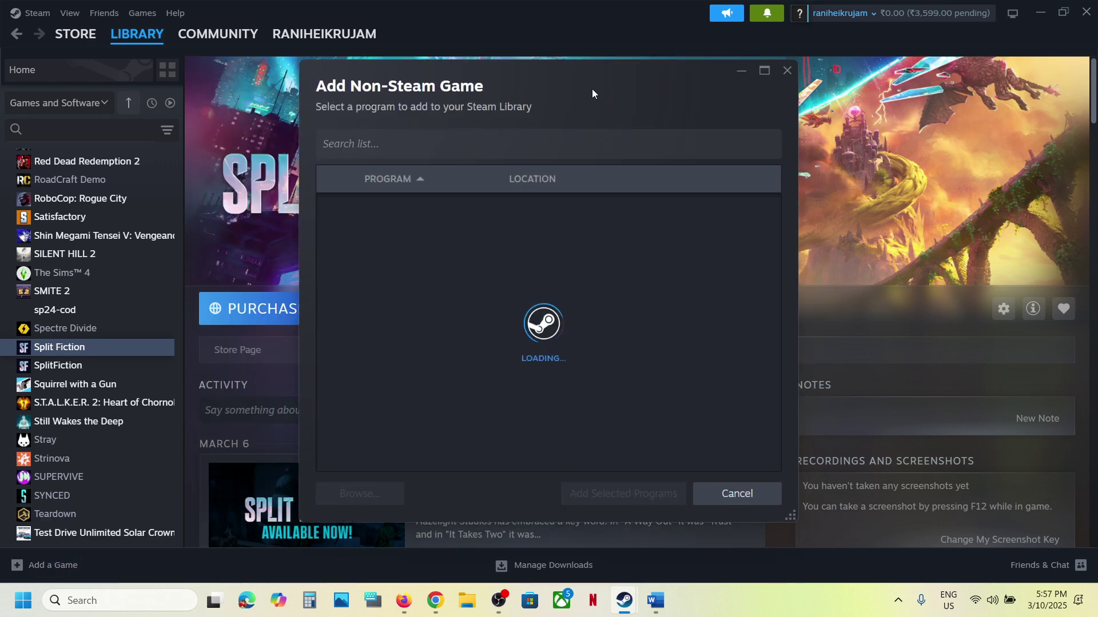
left_click_drag(596, 73, 506, 95)
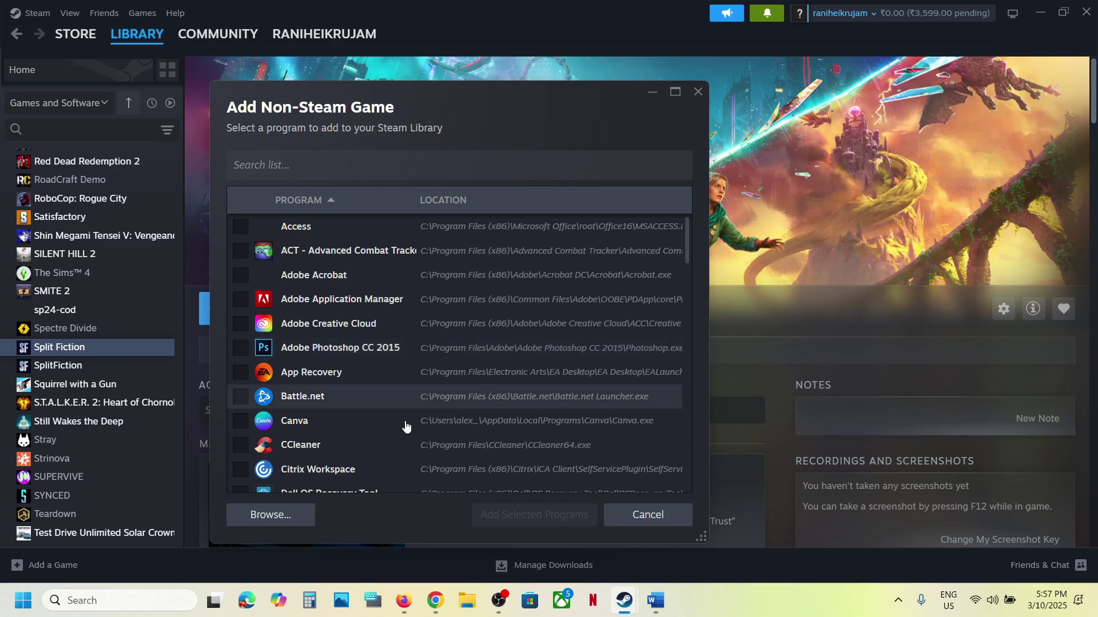
left_click(290, 524)
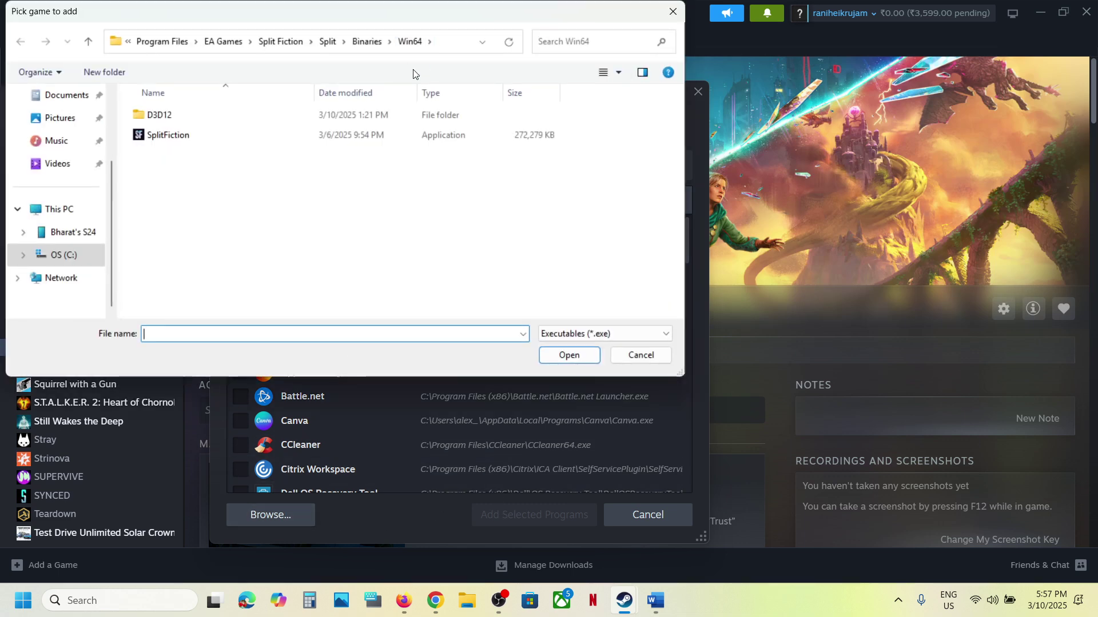
- Add SplitFiction from C:\Program Files\EA Games\Split Fiction\Split\Binaries\Win64 to the Steam library
left_click(92, 249)
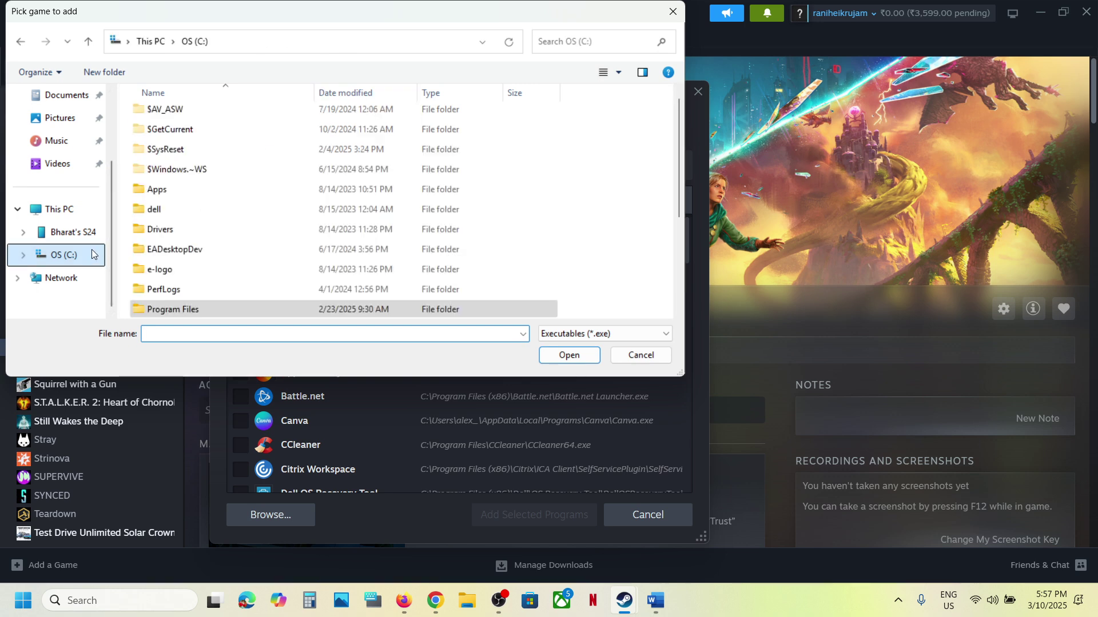
double_click(184, 309)
scroll(201, 267, "down", 3)
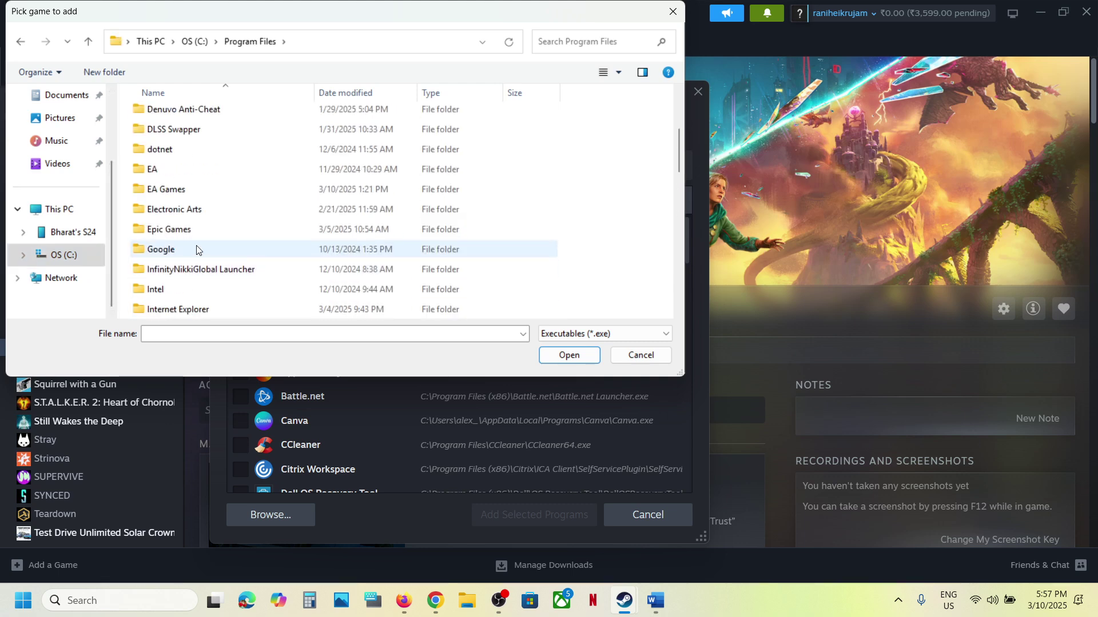
left_click(176, 189)
double_click(176, 190)
double_click(184, 118)
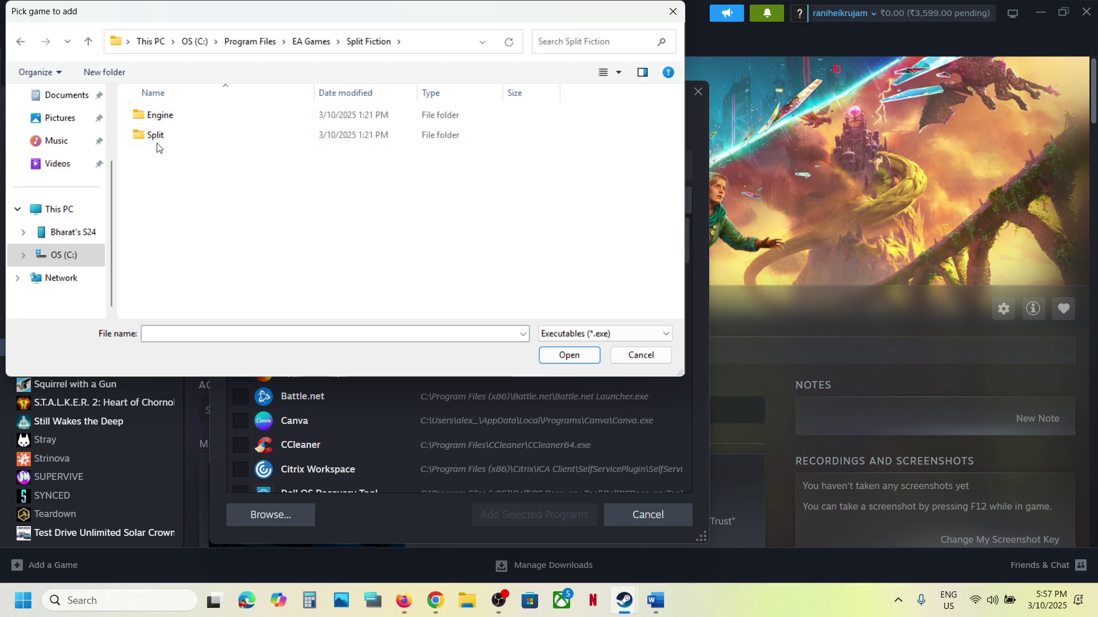
double_click(157, 137)
double_click(164, 117)
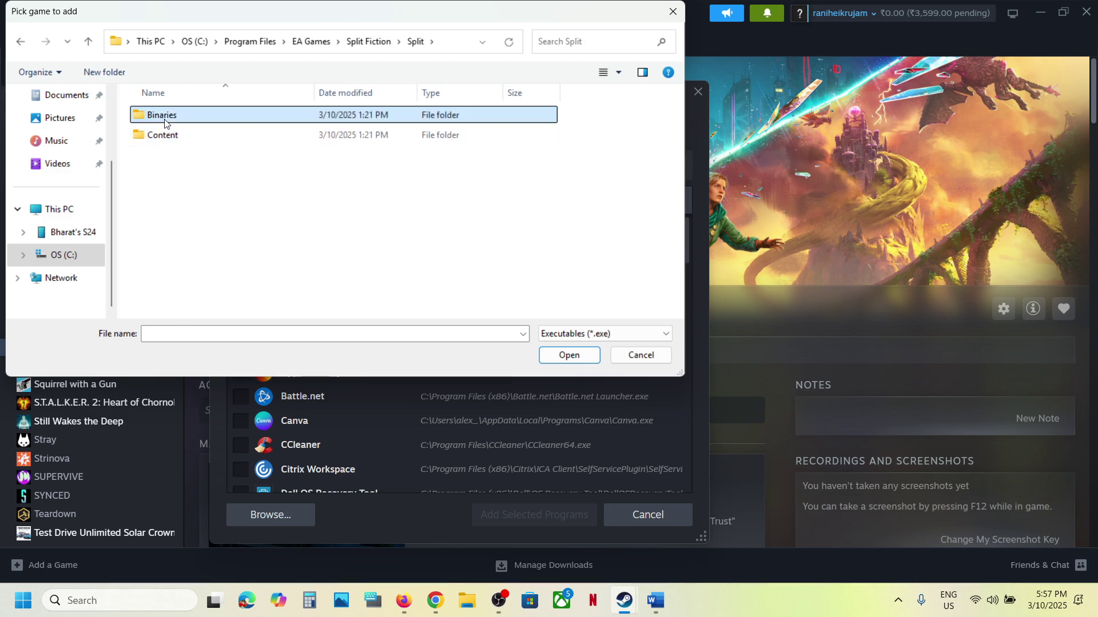
left_click(173, 115)
double_click(174, 114)
left_click(175, 137)
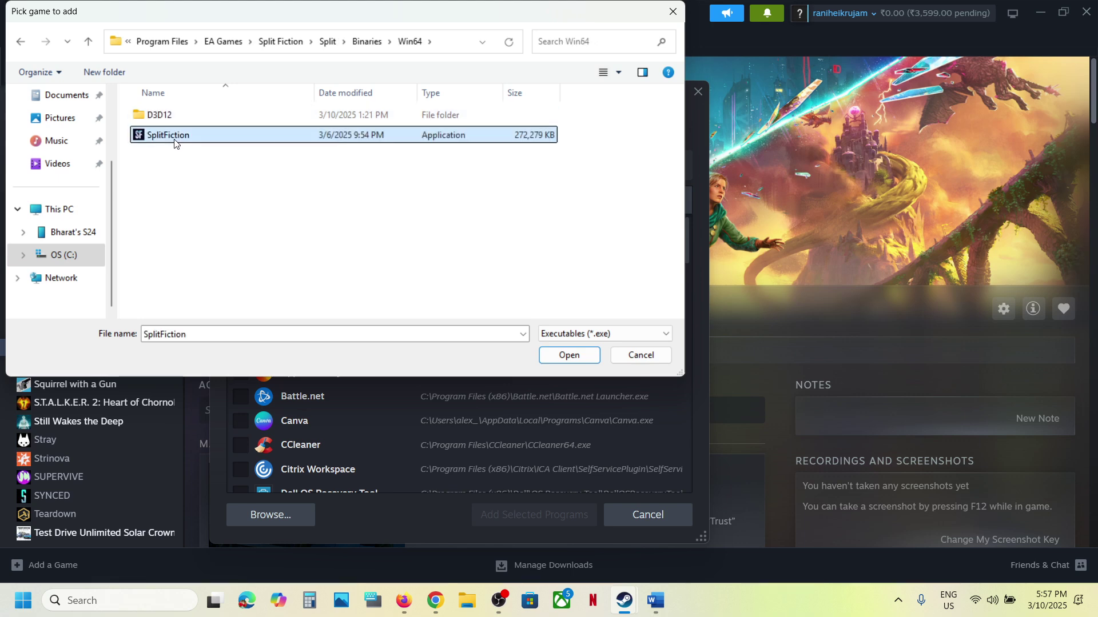
left_click(568, 355)
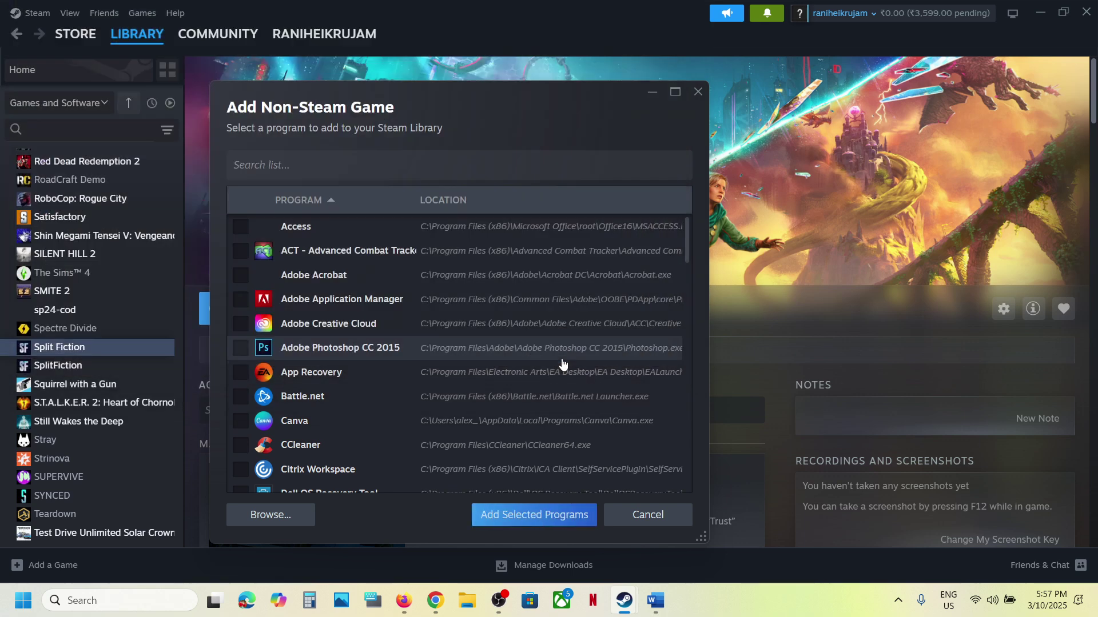
left_click(548, 514)
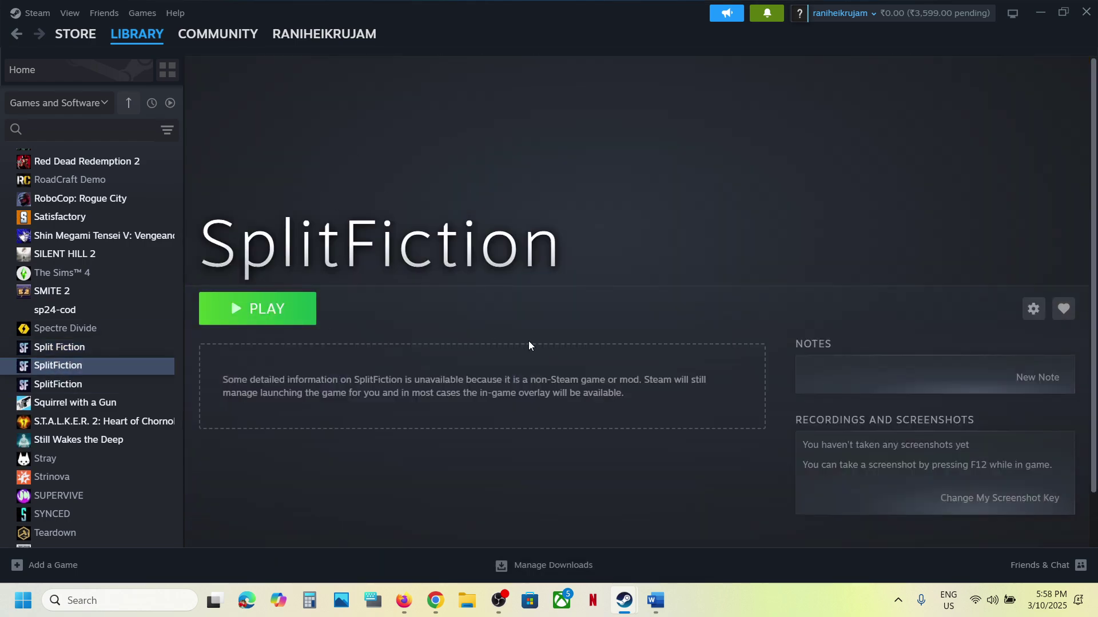
- Highlight the 'Launch Steam in Big Picture Mode' step in Word, then return to Steam's library
left_click(656, 600)
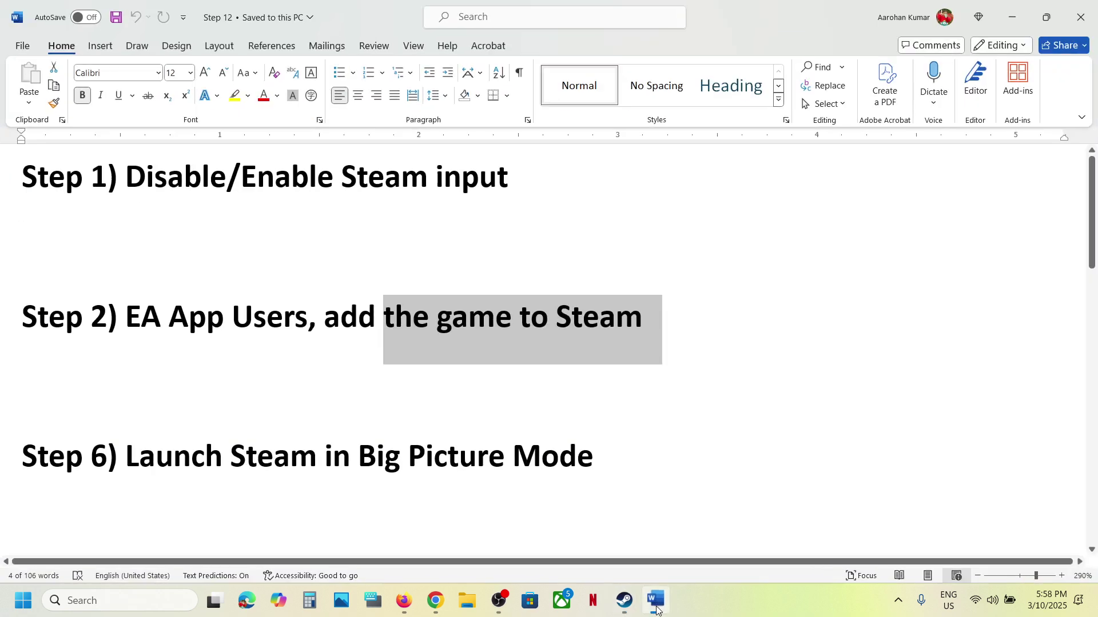
left_click_drag(178, 458, 679, 449)
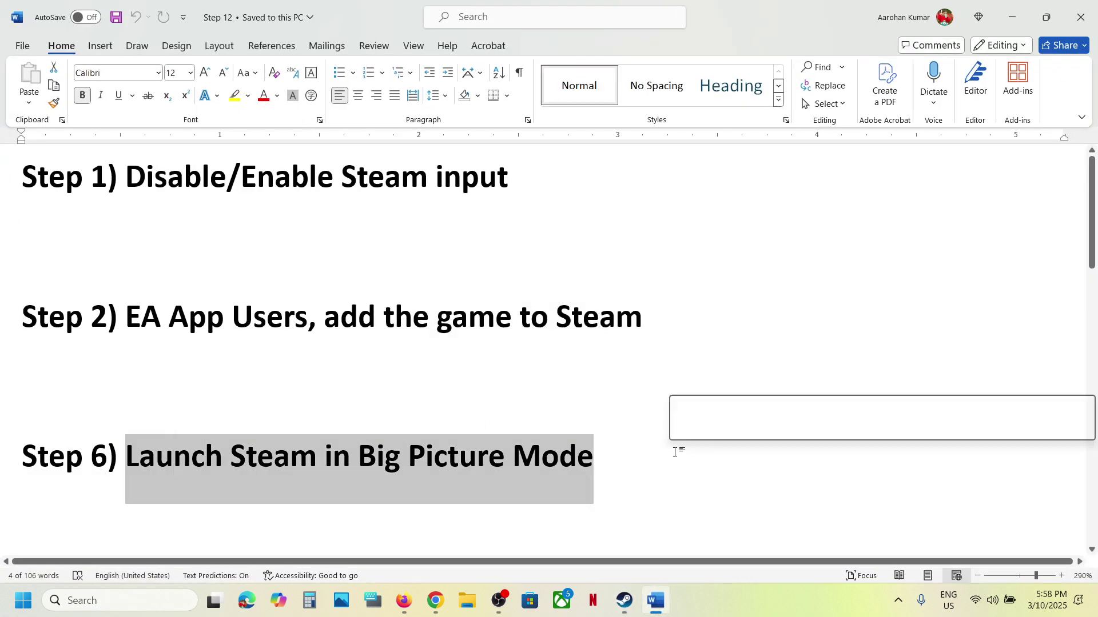
left_click(612, 615)
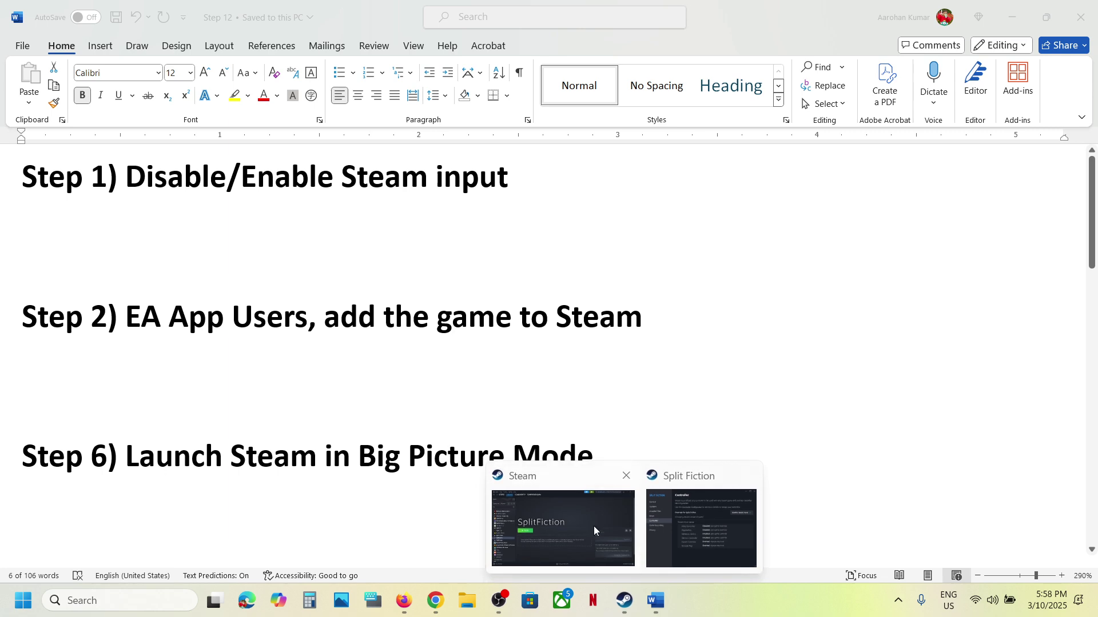
left_click(594, 529)
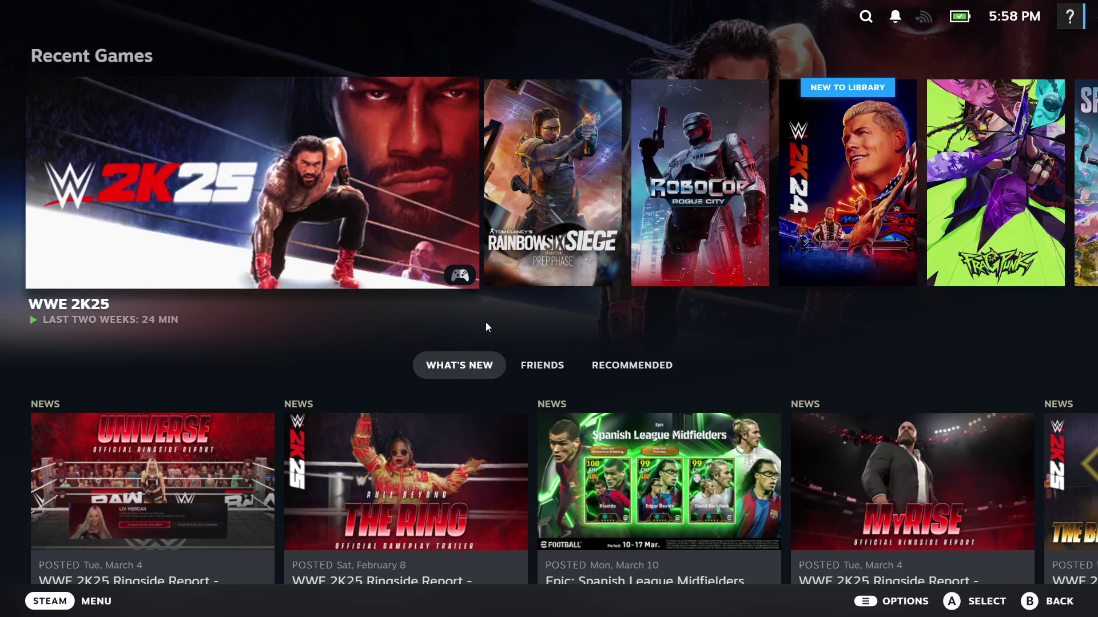
- Scroll Big Picture's Recent Games row to the Split Fiction tile, then switch back to Word
scroll(1090, 169, "right", 3)
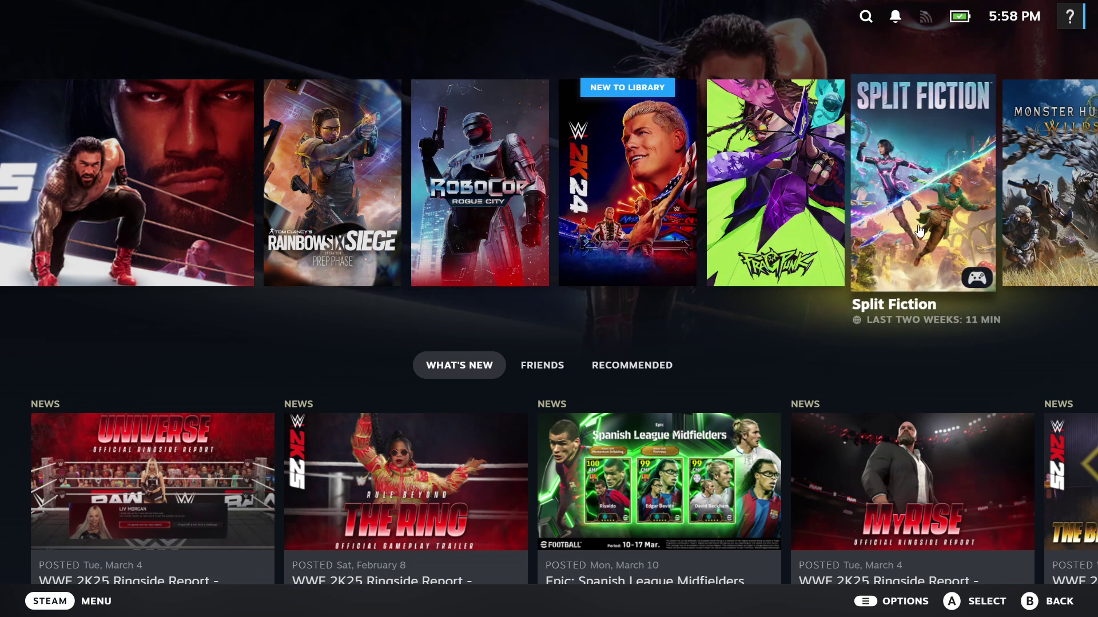
key("alt+Tab")
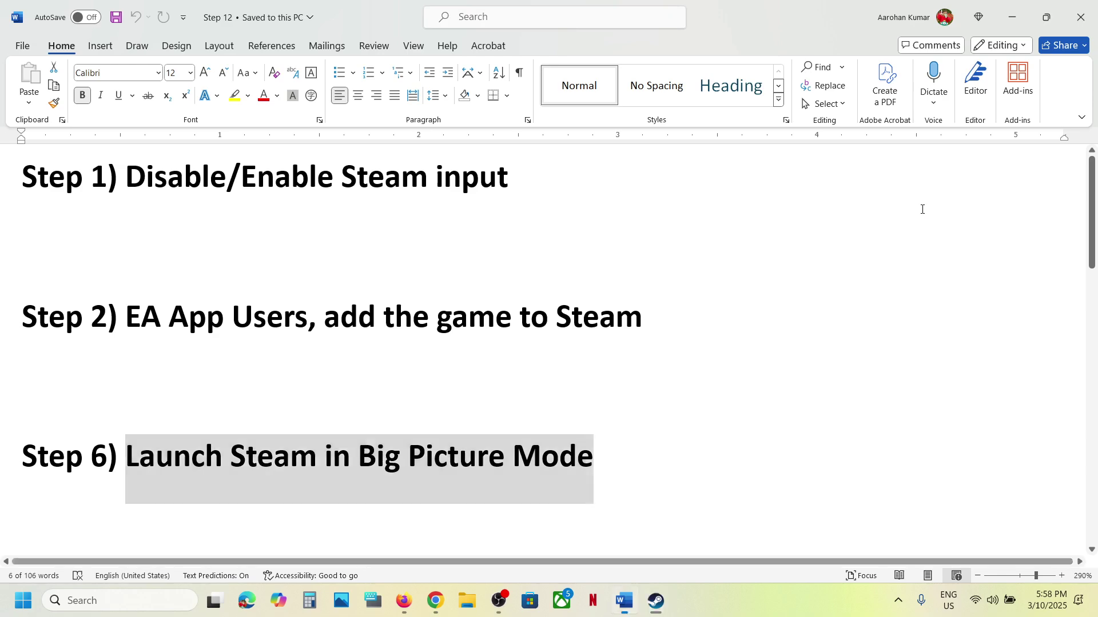
- Highlight 'Xbox Accessories App' in Word's Step 7 heading, then bring up Microsoft Store
left_click(643, 375)
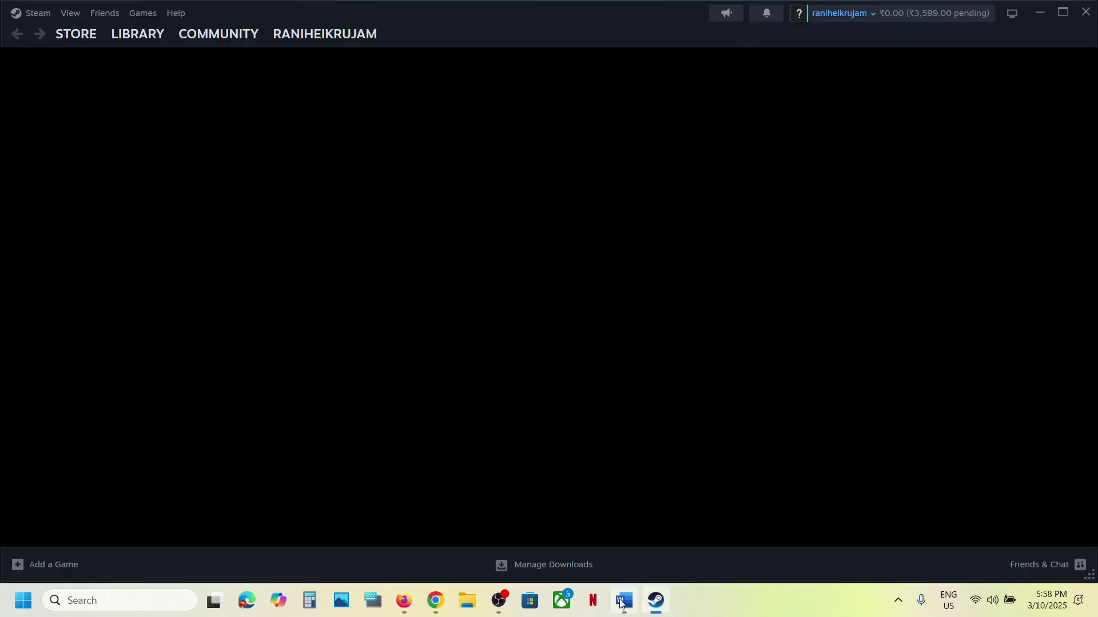
left_click(621, 602)
scroll(441, 443, "down", 3)
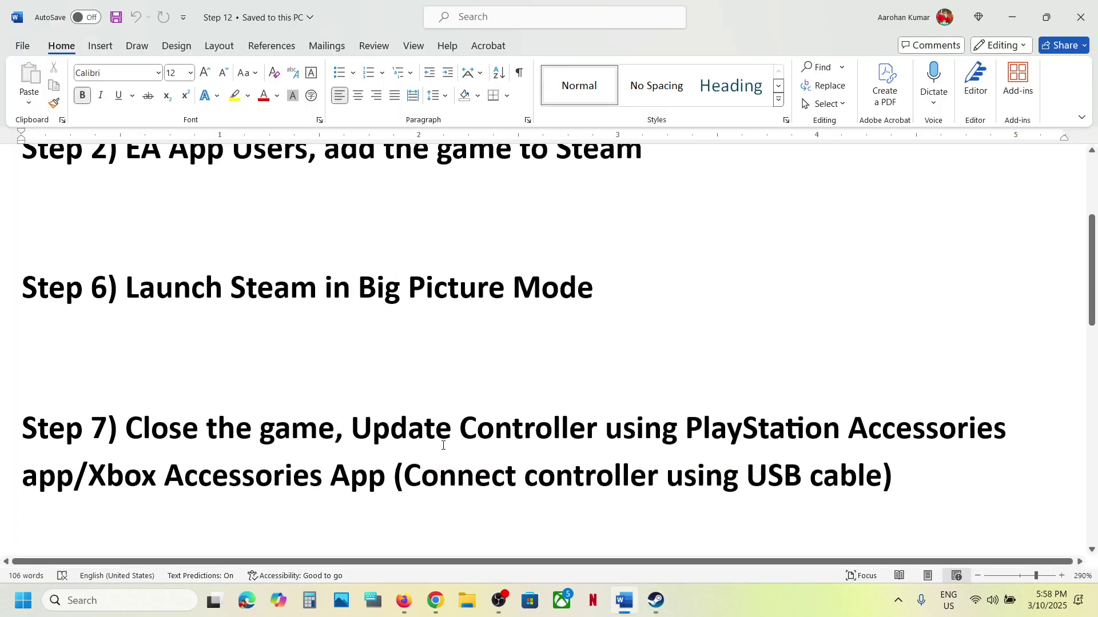
scroll(443, 446, "up", 1)
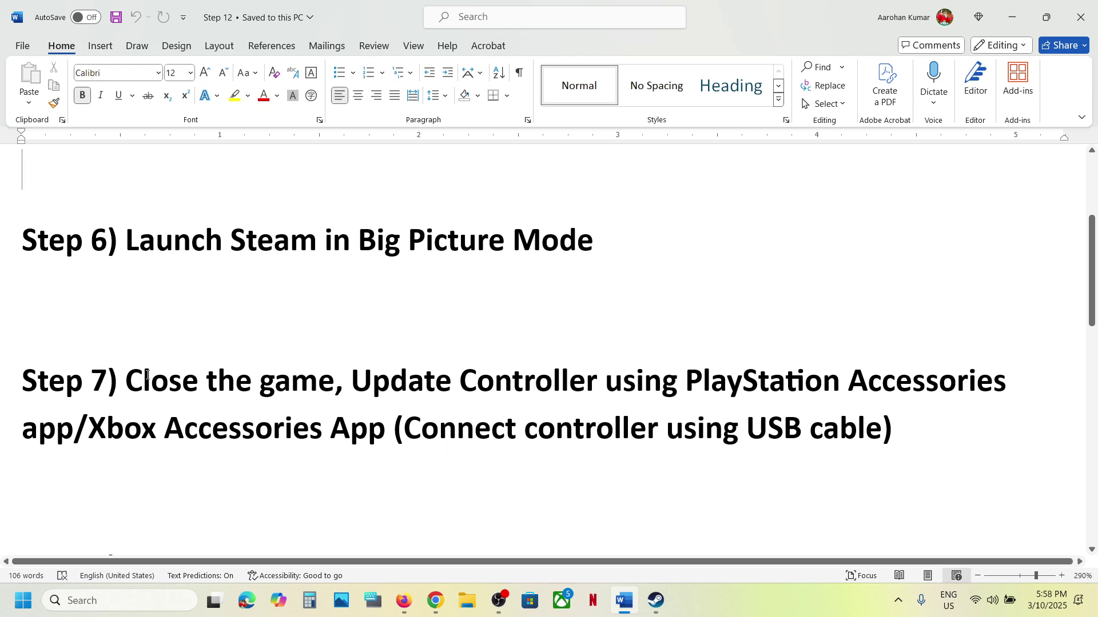
left_click_drag(145, 374, 132, 430)
key("ctrl+c")
left_click(391, 435)
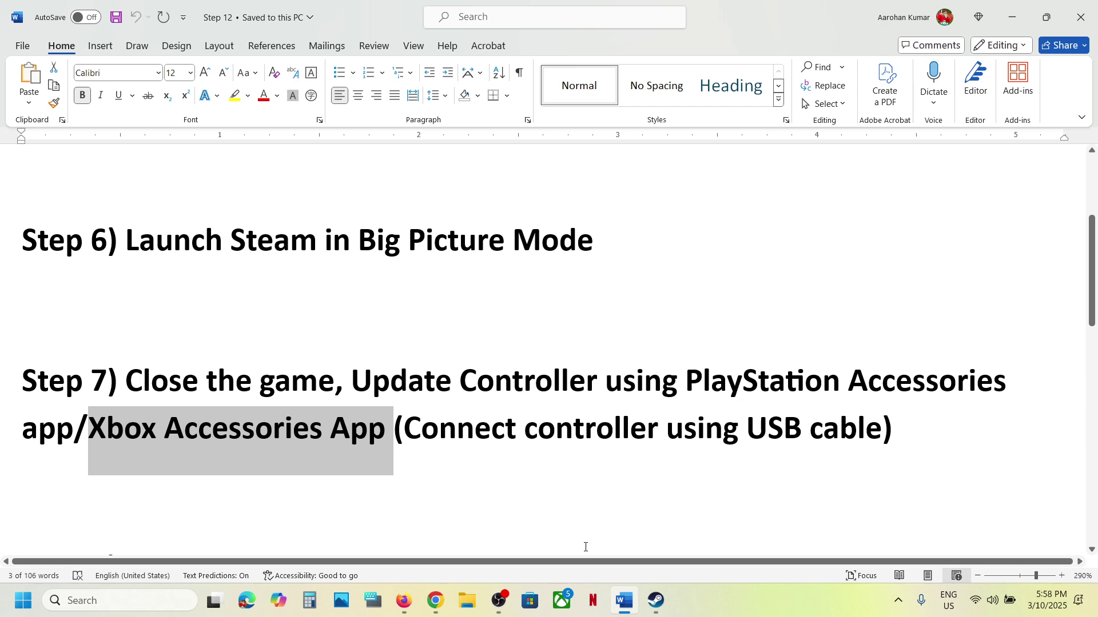
left_click(530, 601)
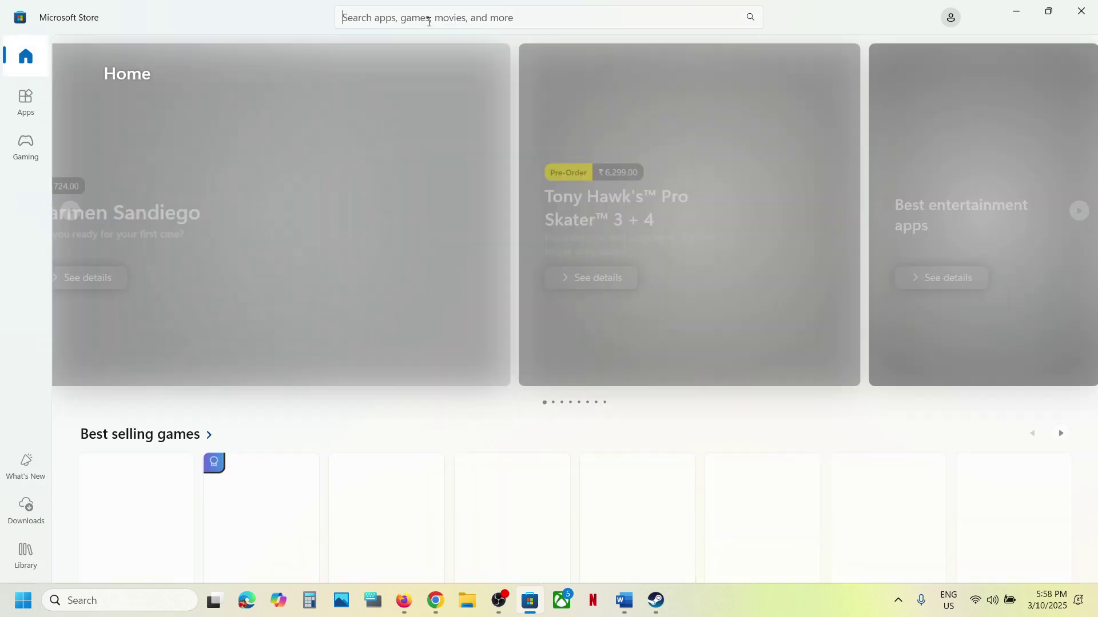
- Search Microsoft Store for Xbox Accessories, launch the app, then return to Word
left_click(429, 21)
key("ctrl+v")
key("BackSpace")
key("BackSpace")
key("BackSpace")
key("BackSpace")
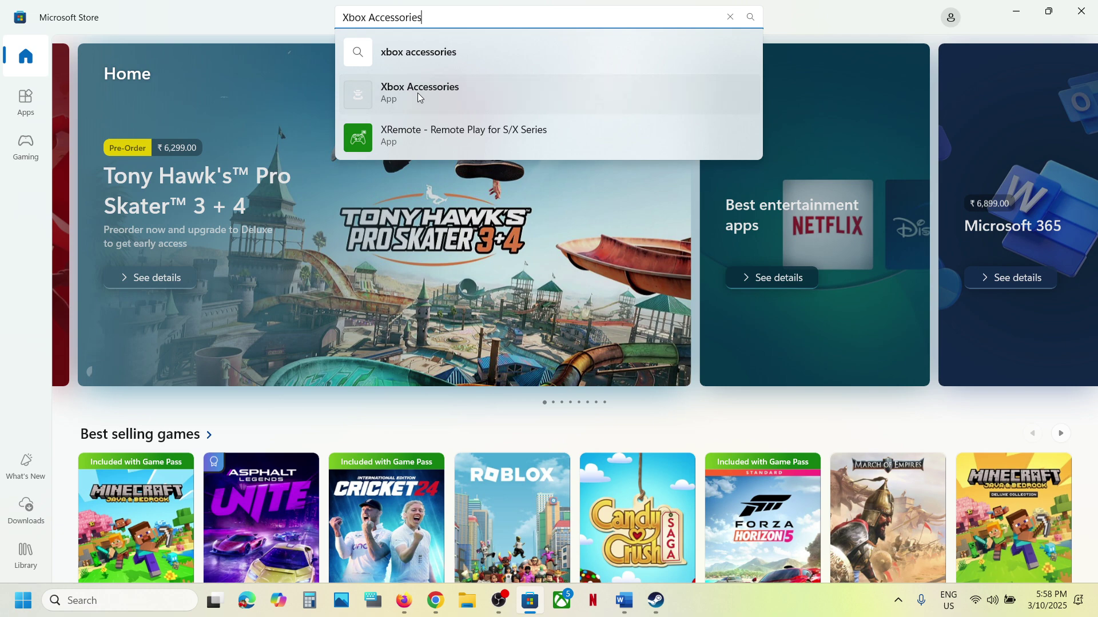
left_click(417, 92)
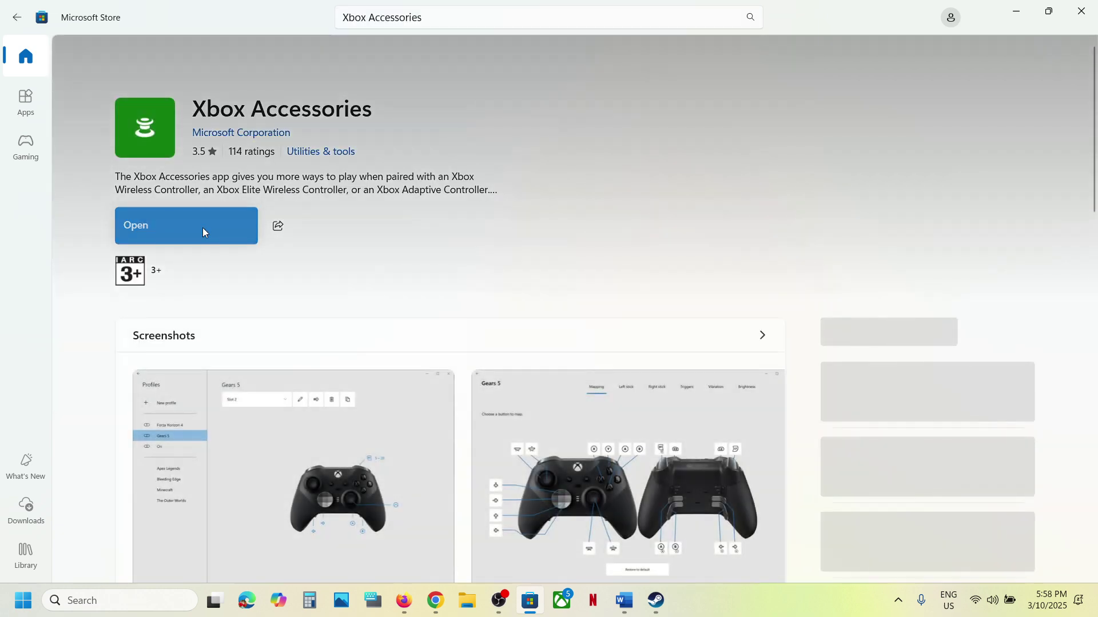
left_click(202, 228)
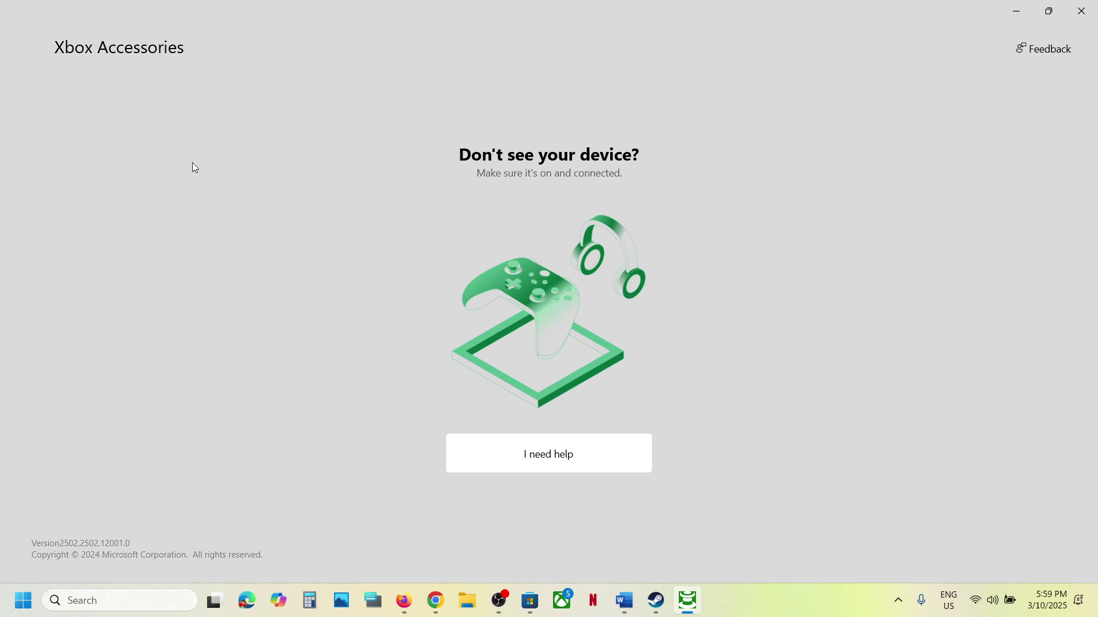
left_click(625, 600)
- Copy 'PlayStation Accessories app' from Step 7, search it in Chrome, and download the Windows installer
left_click_drag(690, 386, 989, 393)
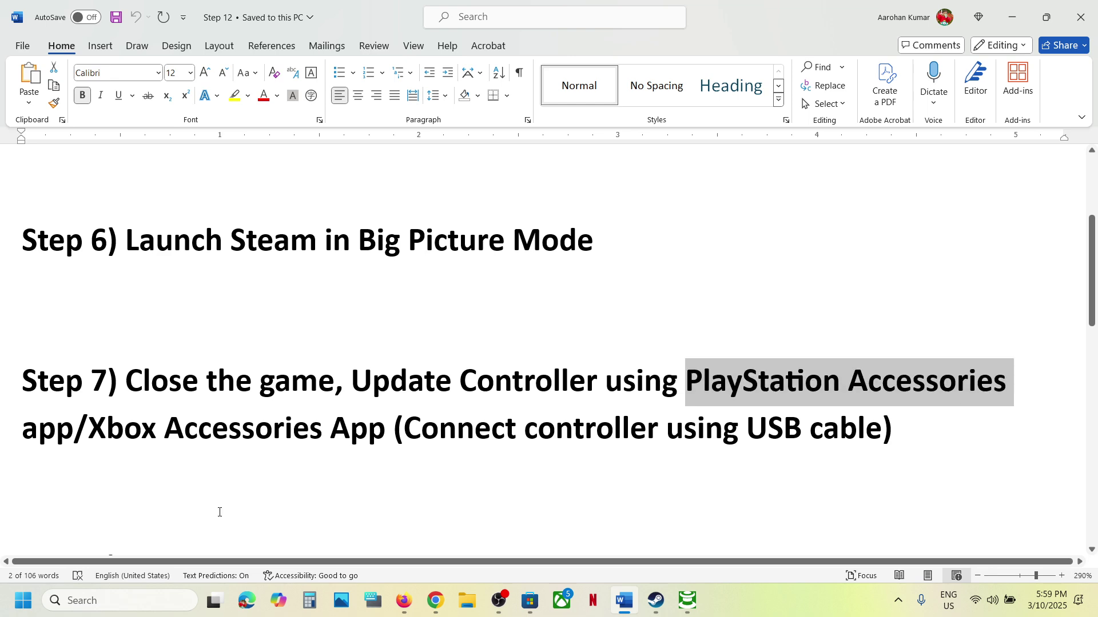
left_click(72, 432)
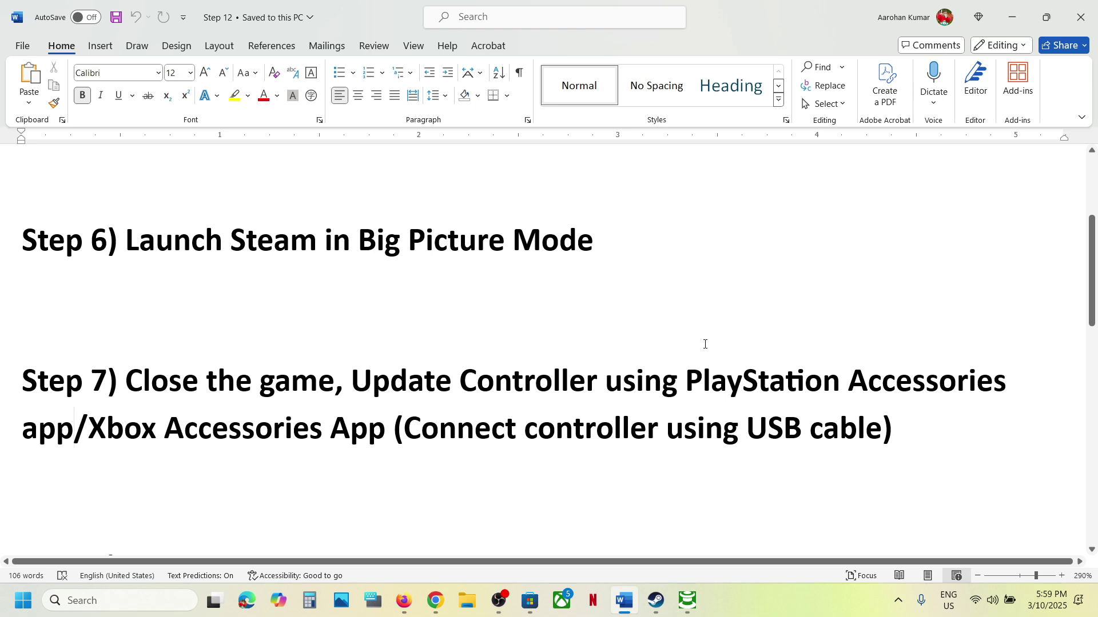
left_click_drag(685, 378, 79, 433)
key("ctrl+c")
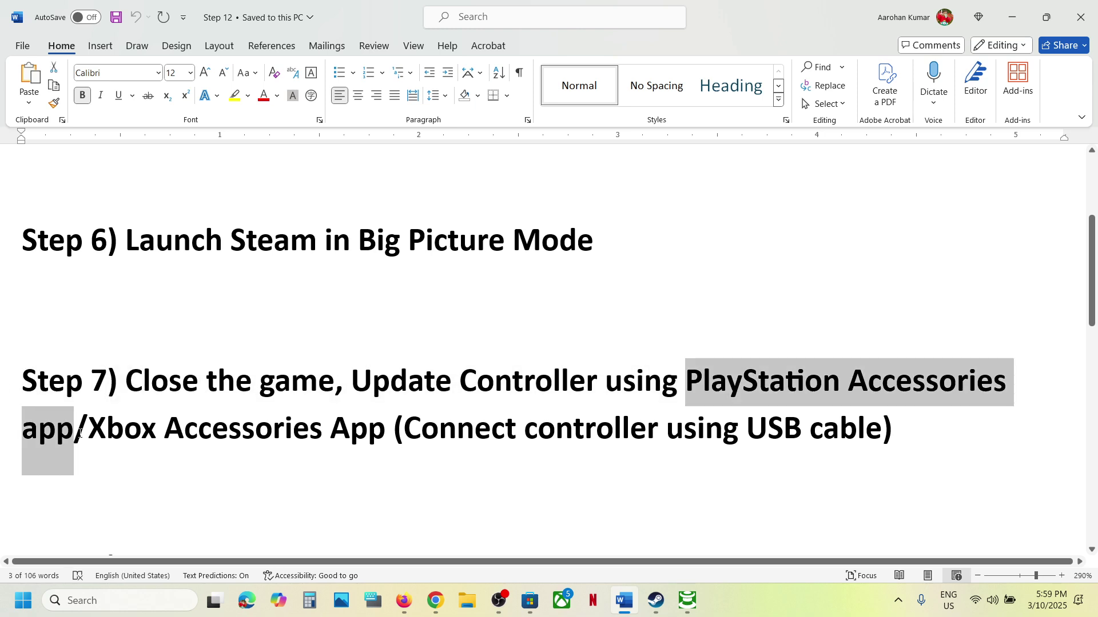
right_click(435, 600)
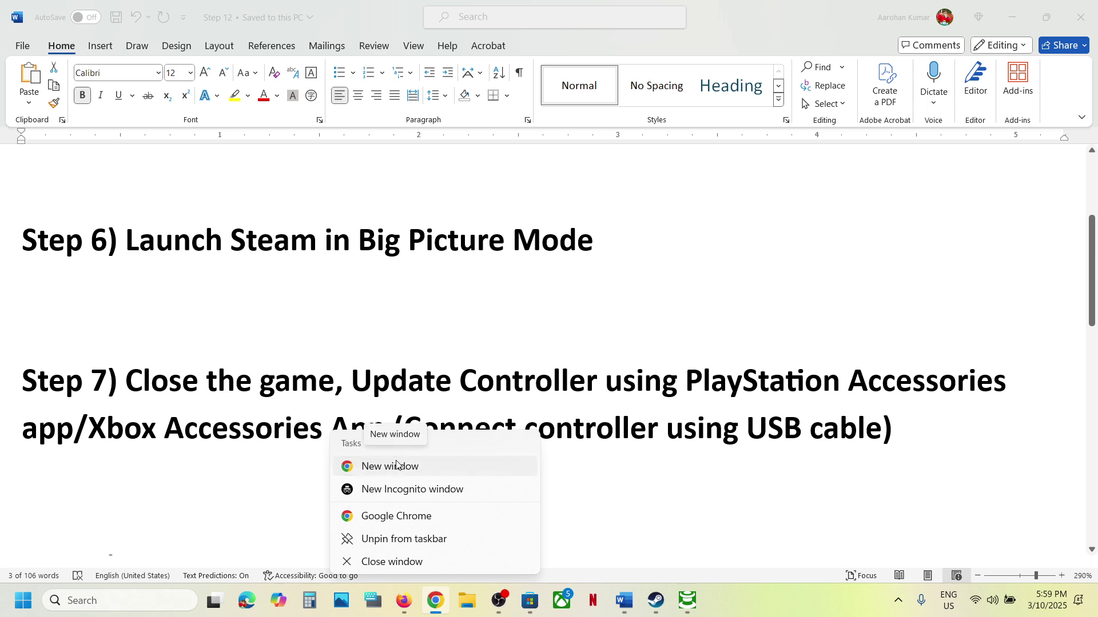
left_click(396, 465)
key("ctrl+v")
key("Return")
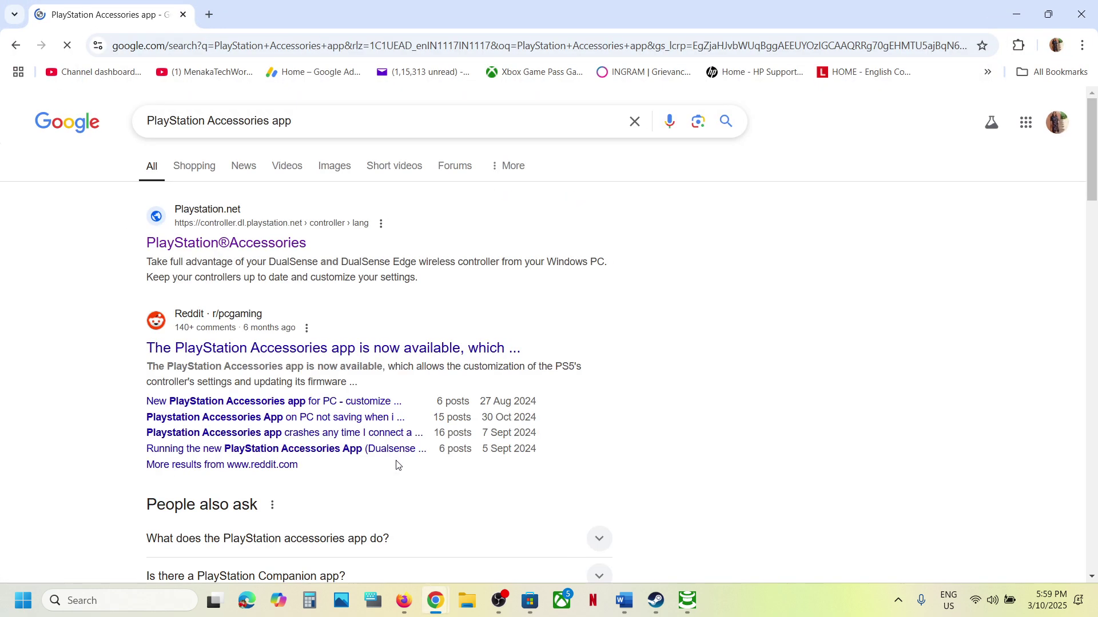
left_click(221, 247)
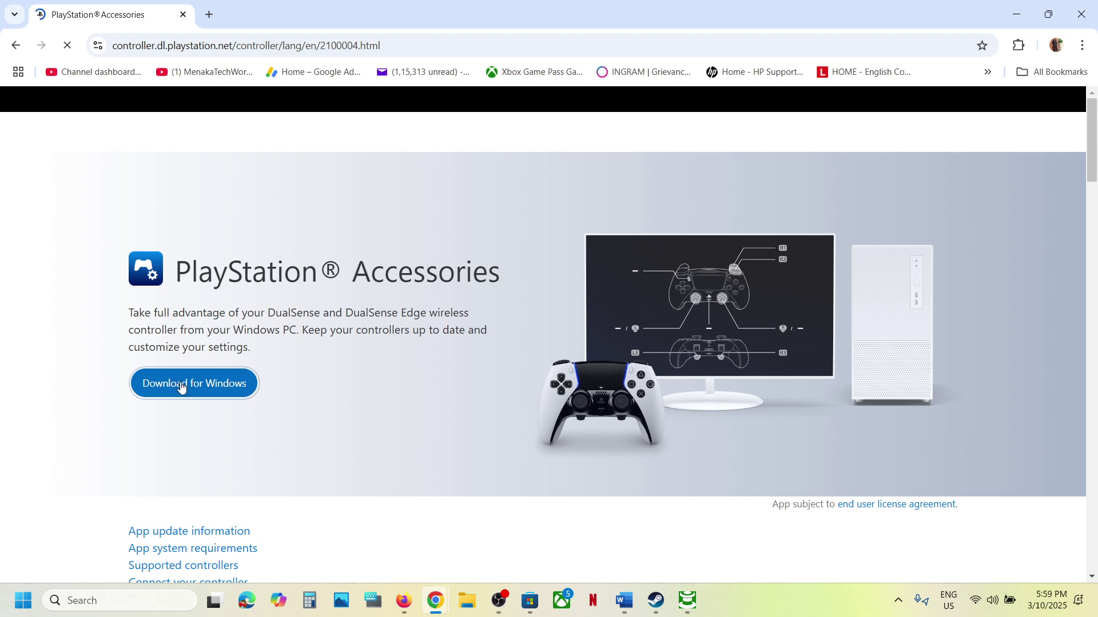
left_click(203, 384)
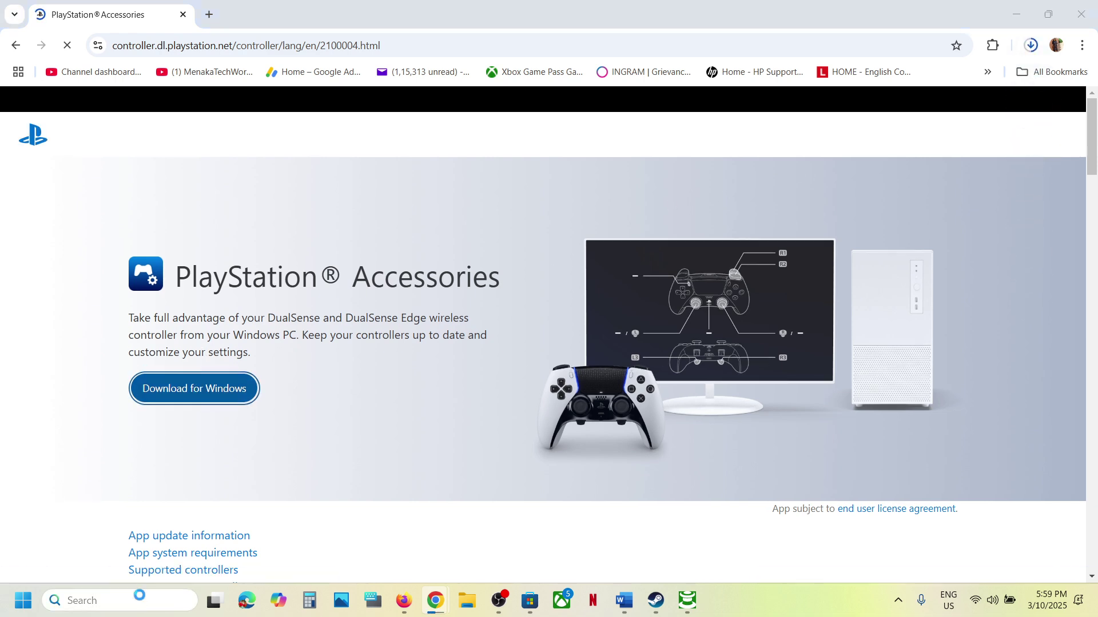
- Launch the installed PlayStation Accessories app from Windows Search, then return to its Chrome download page
left_click(139, 598)
type("PlayStation Accessories app")
key("BackSpace")
key("BackSpace")
key("BackSpace")
key("BackSpace")
key("BackSpace")
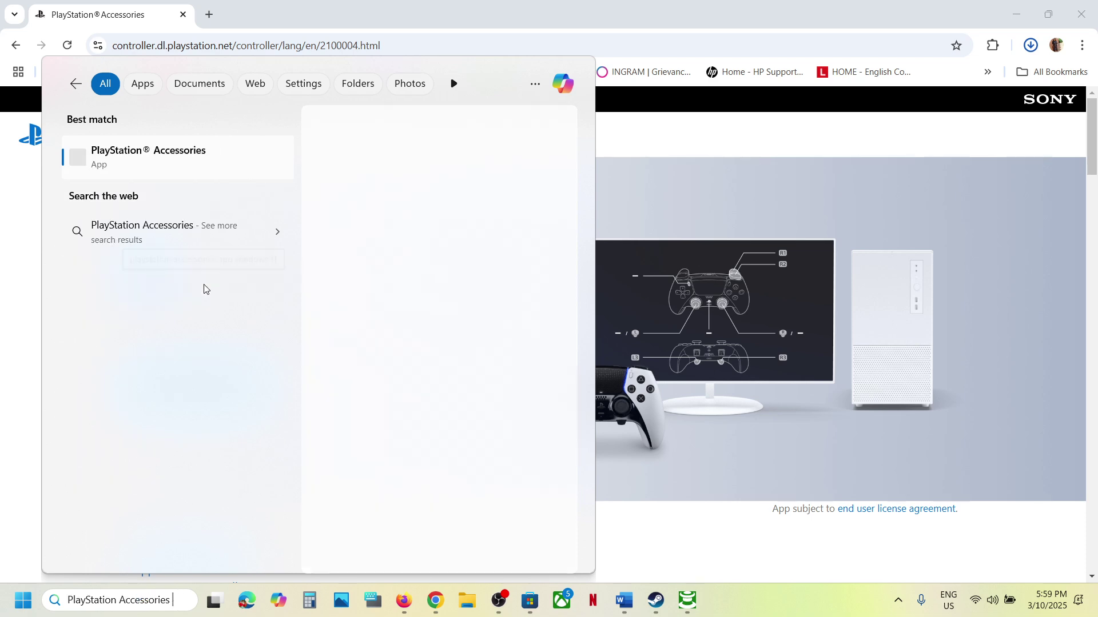
left_click(165, 160)
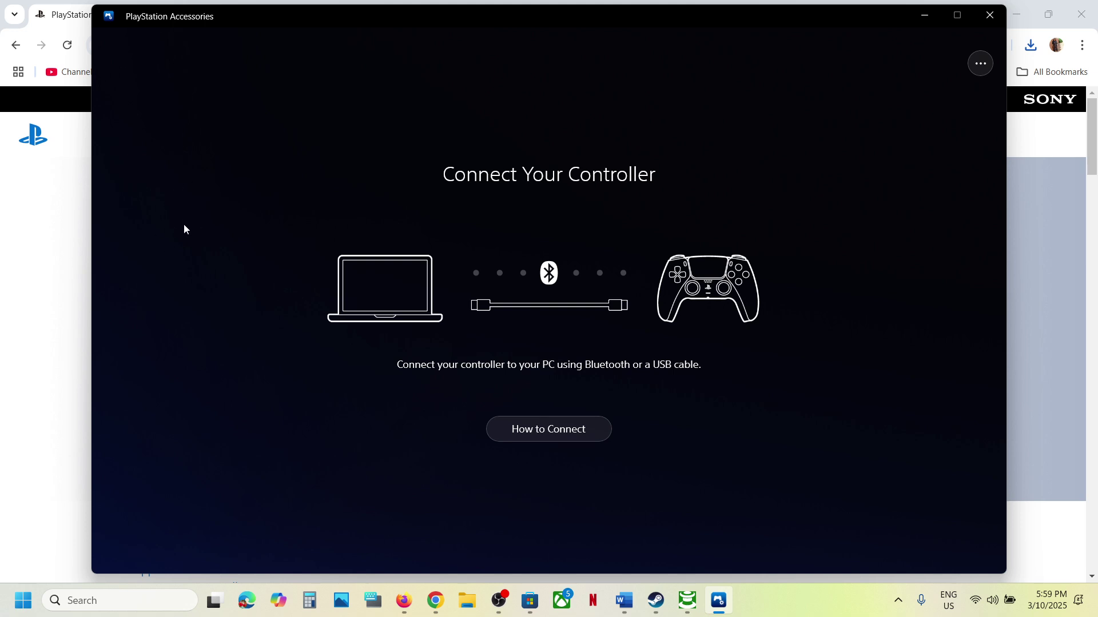
left_click(45, 388)
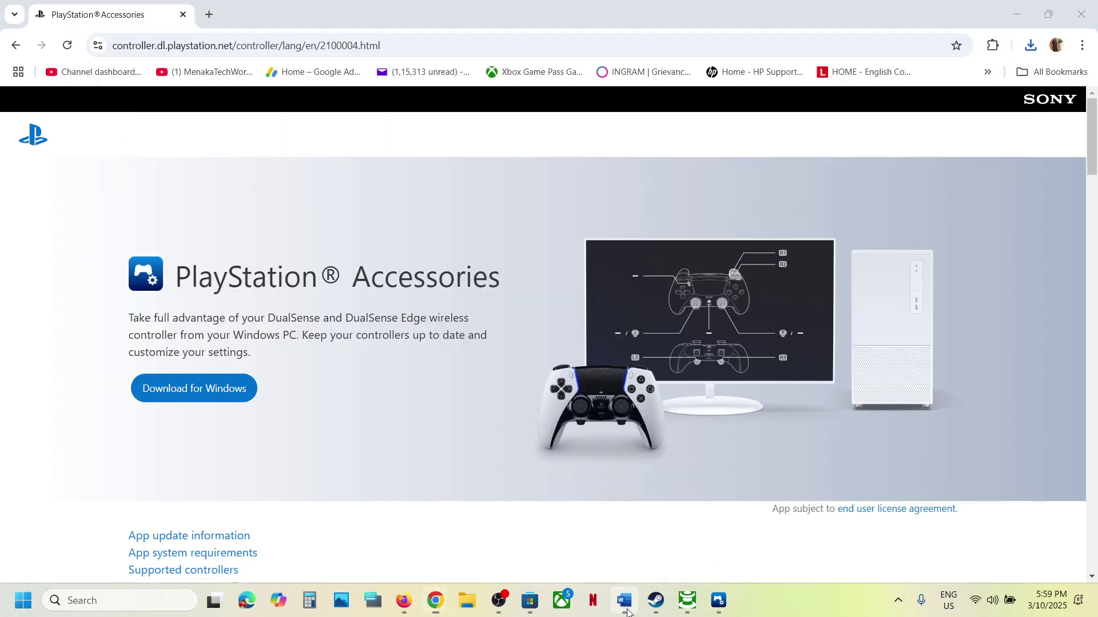
- Highlight 'DS4 Windows' in the Word guide's Step 8 heading
left_click(624, 601)
scroll(389, 403, "down", 5)
scroll(389, 403, "up", 3)
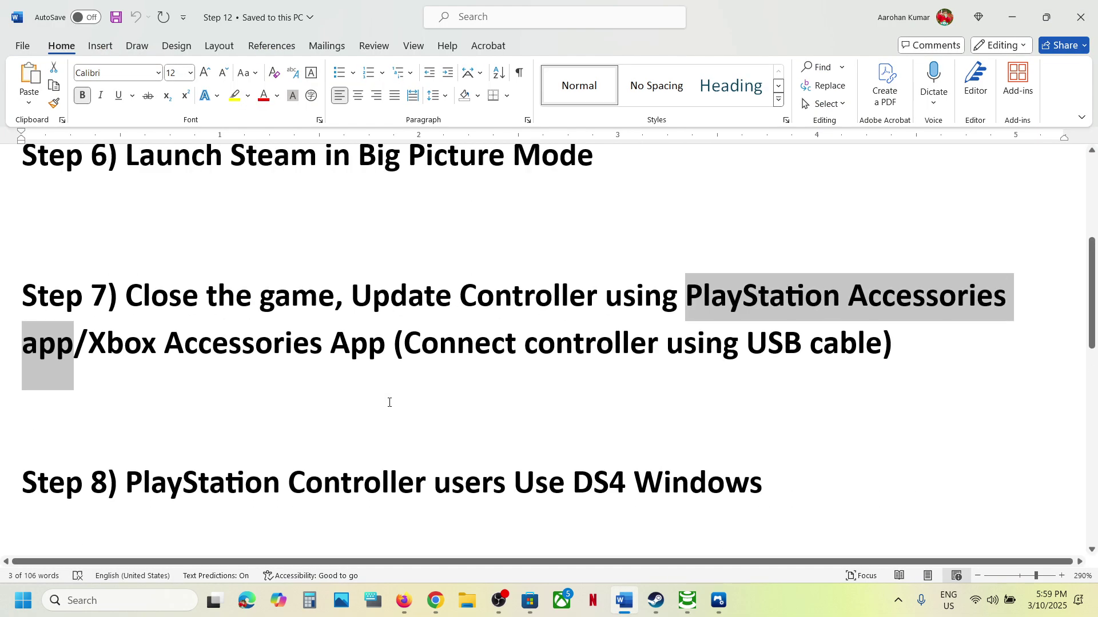
left_click_drag(570, 484, 739, 495)
key("ctrl+c")
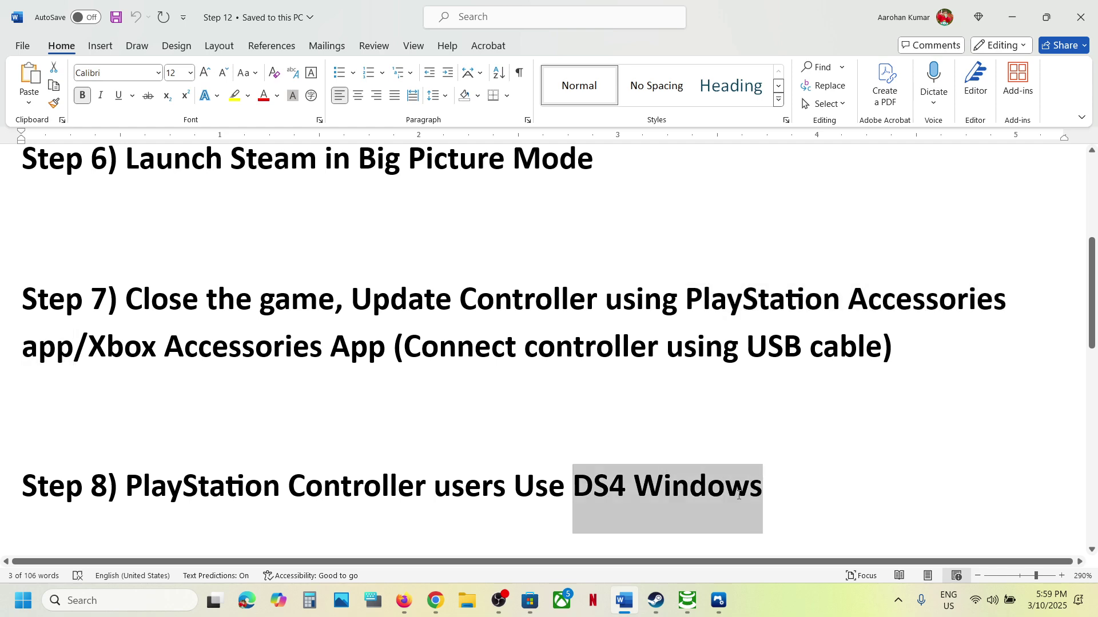
- Google 'DS4 Windows' in a new Chrome tab, then return to the Word guide
mouse_move(435, 600)
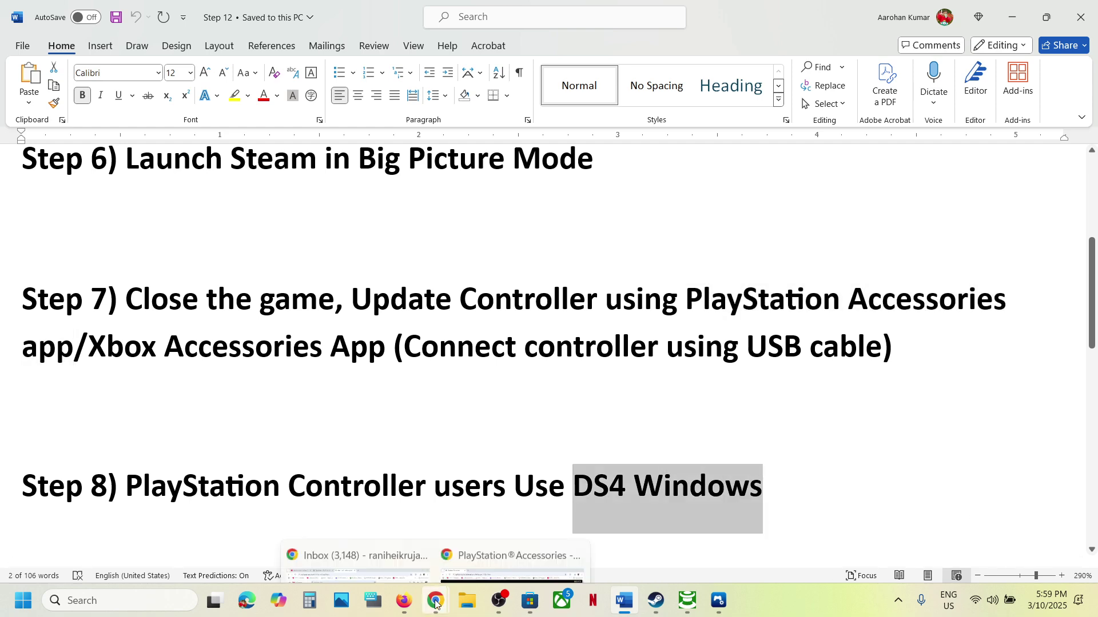
left_click(511, 541)
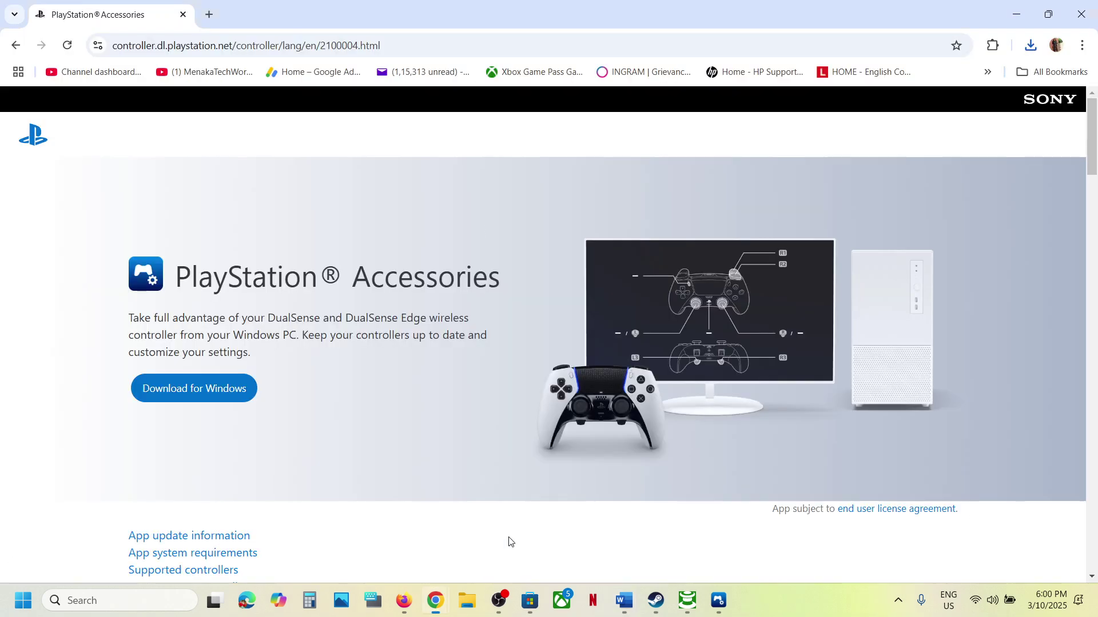
left_click(209, 13)
key("ctrl+v")
key("Return")
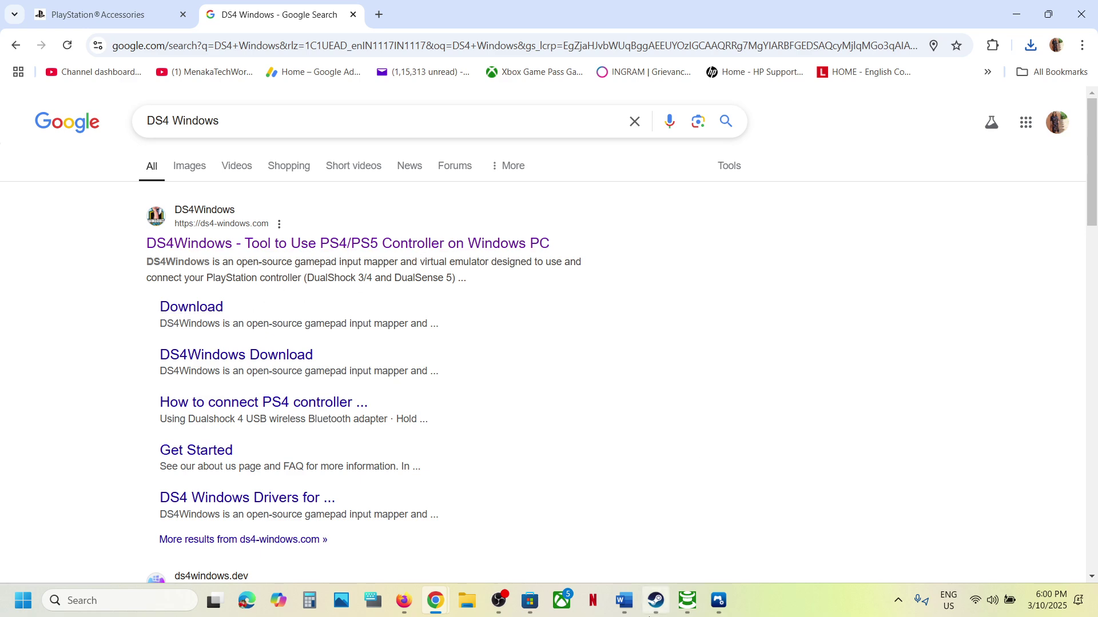
left_click(652, 610)
left_click(629, 608)
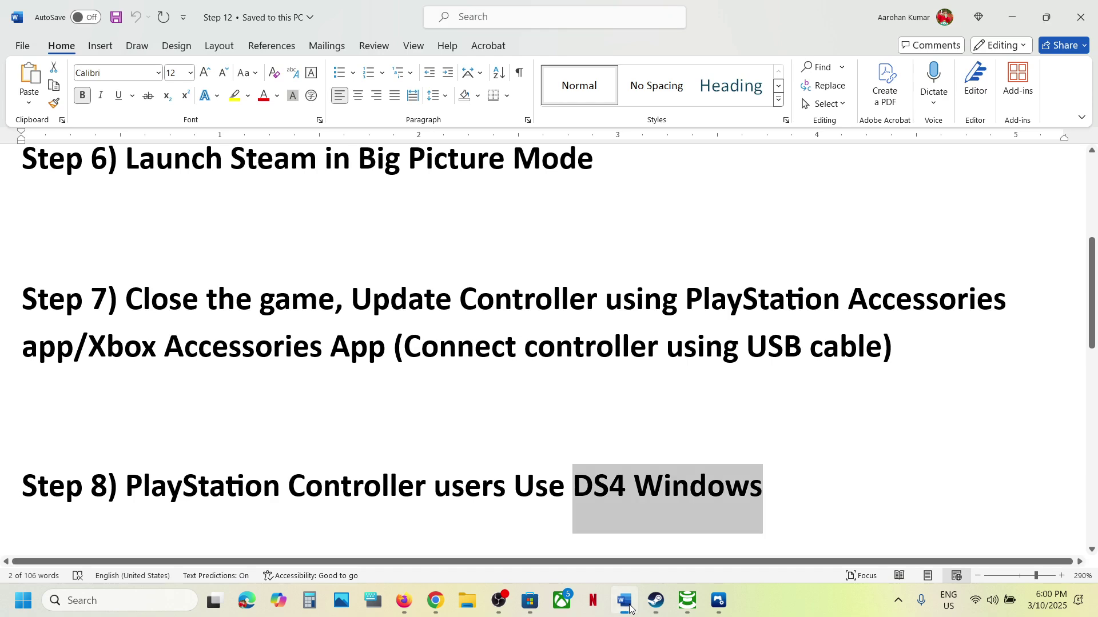
- Highlight each Step 9 clause: listed devices, extra joysticks/controllers, virtual controllers, disable/uninstall them
scroll(440, 422, "down", 5)
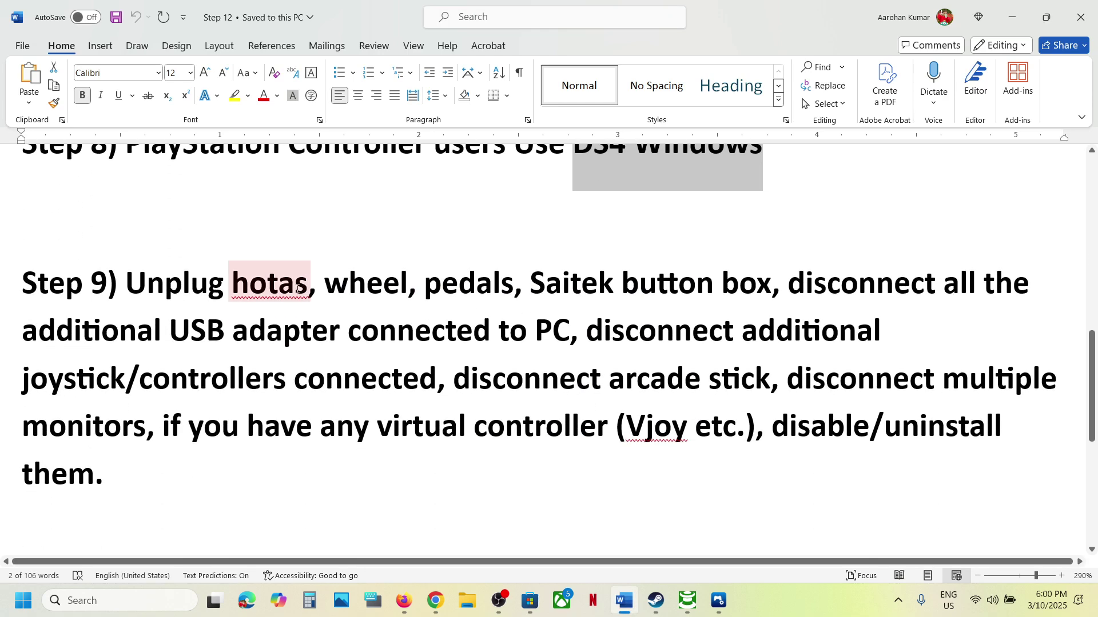
left_click_drag(138, 284, 409, 376)
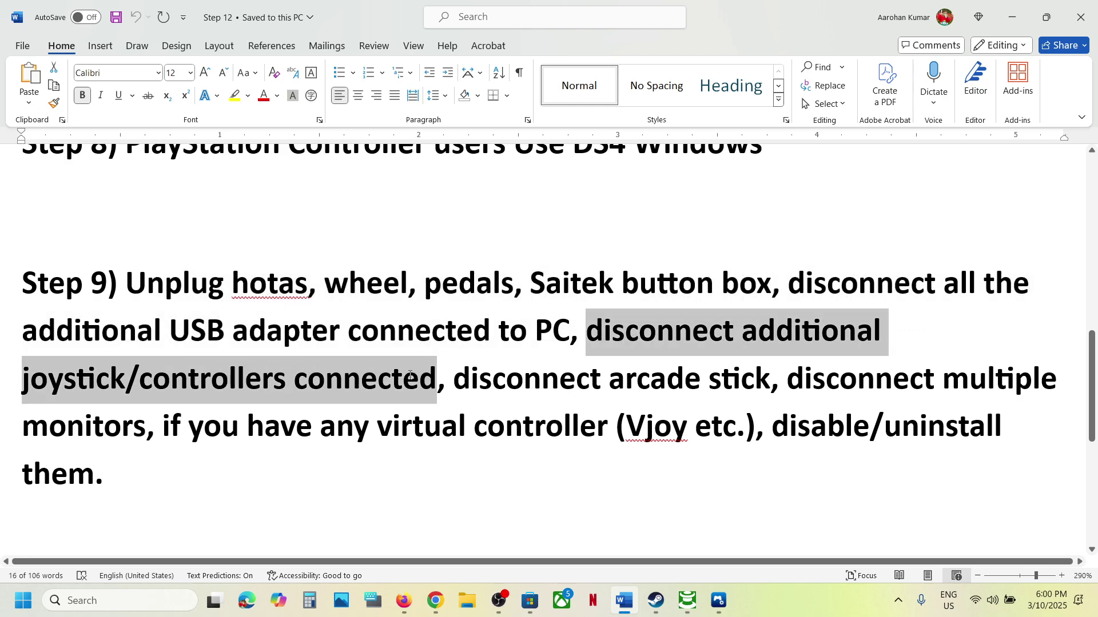
left_click_drag(410, 375, 571, 405)
left_click_drag(625, 432, 688, 433)
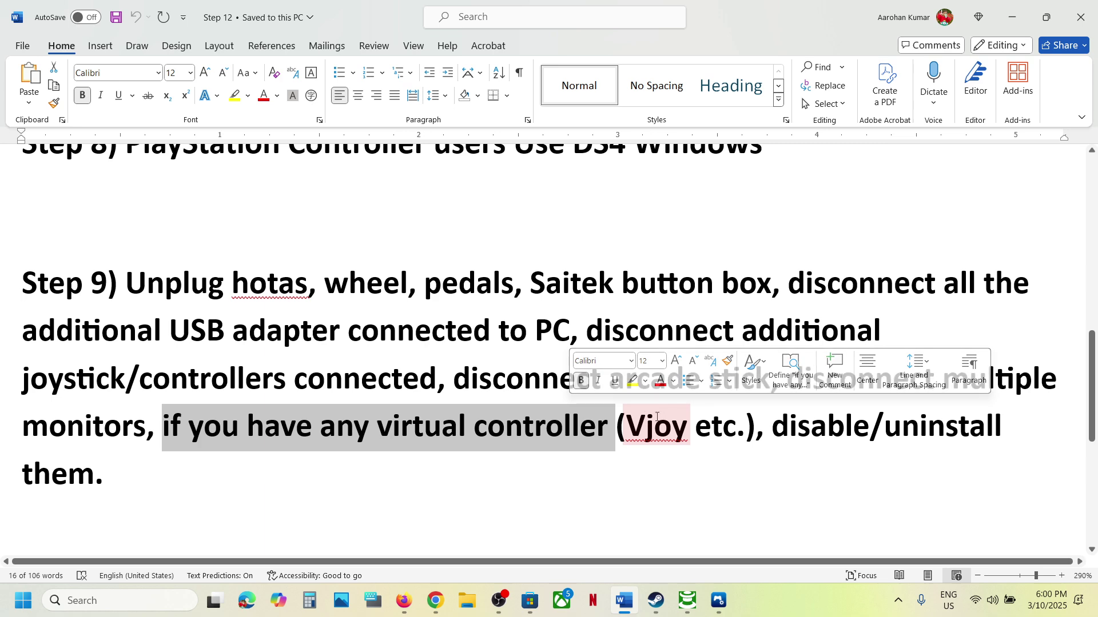
left_click_drag(774, 432, 902, 461)
left_click(345, 335)
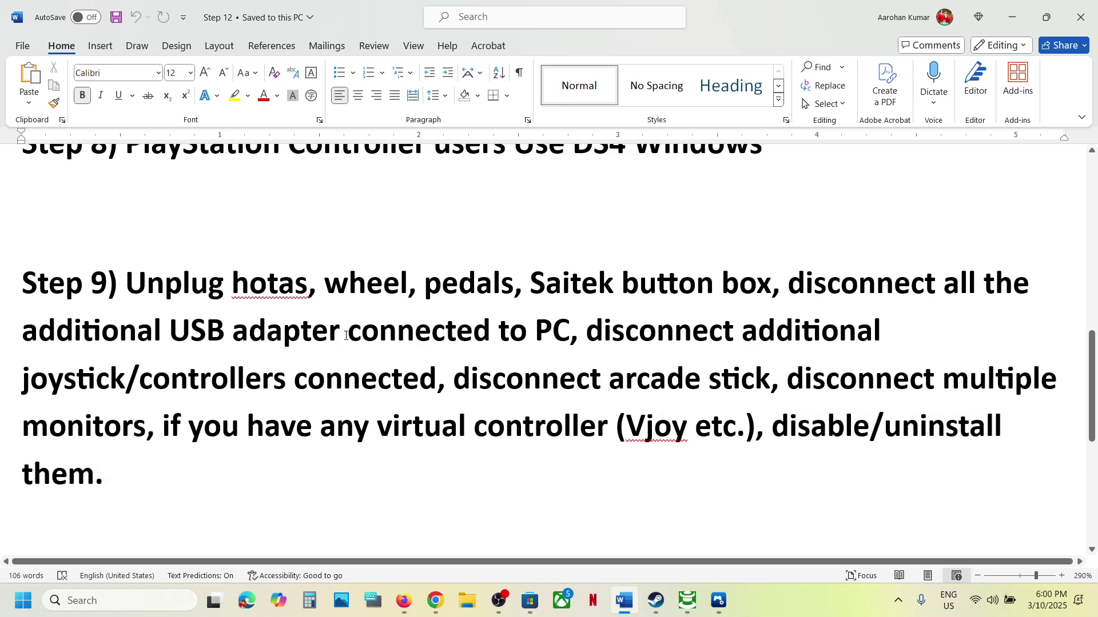
- Highlight the Step 10 instruction on re-pairing the controller via Bluetooth
scroll(345, 335, "down", 4)
scroll(345, 336, "up", 1)
left_click_drag(156, 346, 755, 376)
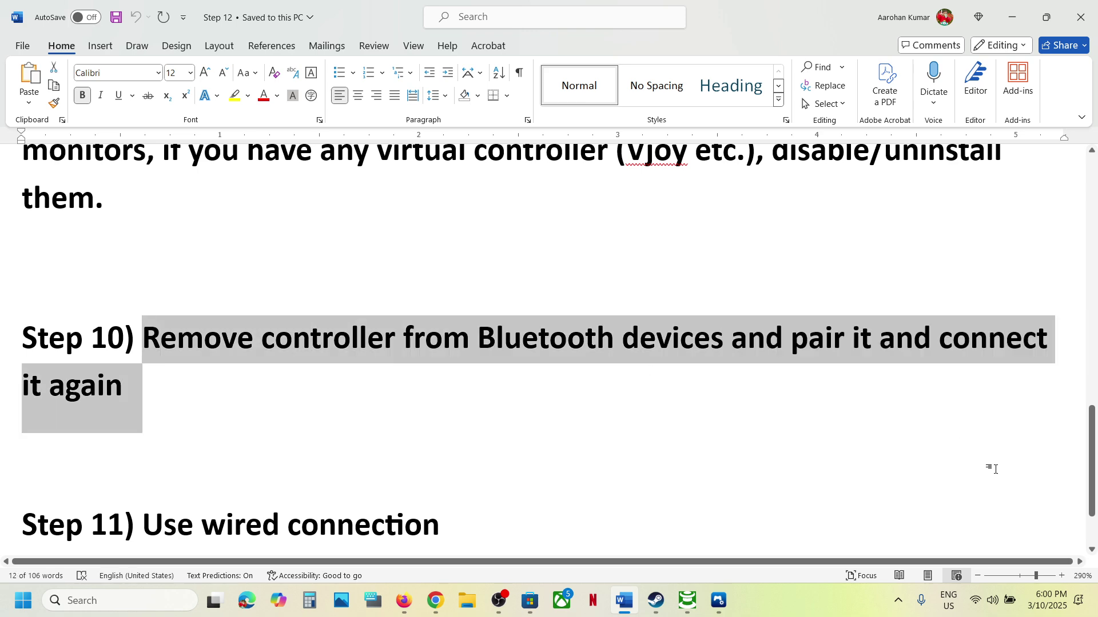
left_click(1002, 607)
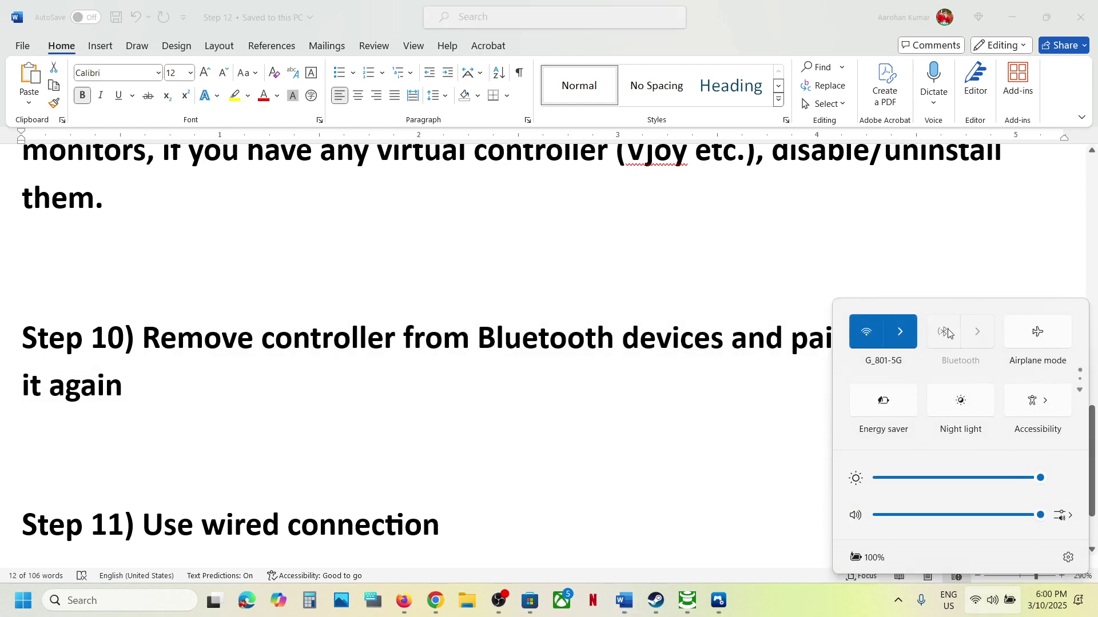
- Turn Bluetooth on, start then cancel adding a Bluetooth device, and scroll Word to Step 11
left_click(945, 332)
left_click(991, 343)
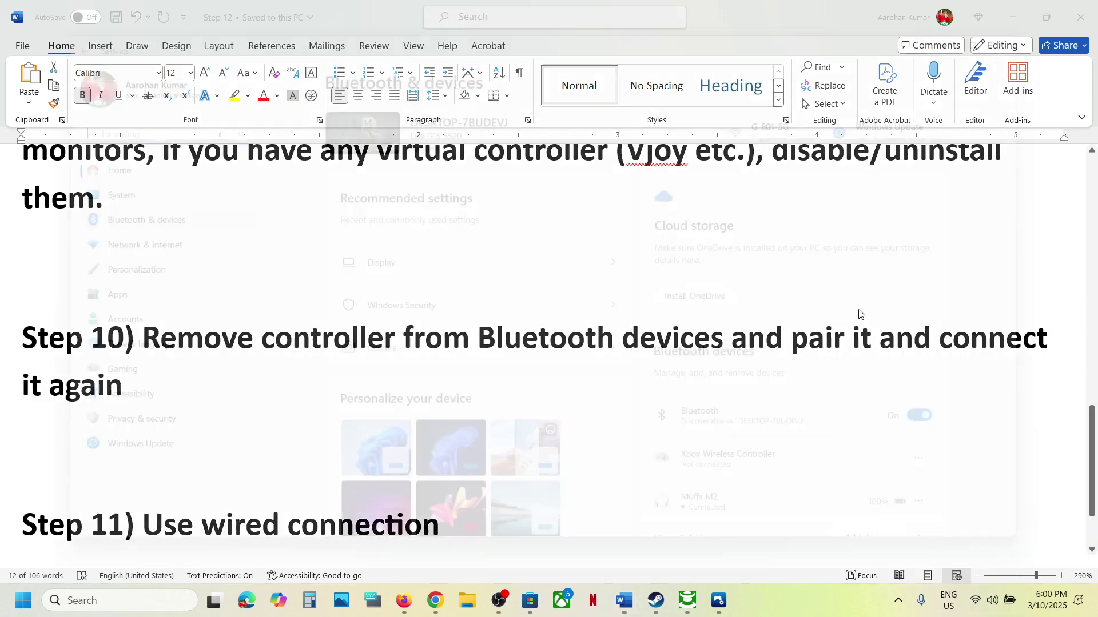
left_click(445, 100)
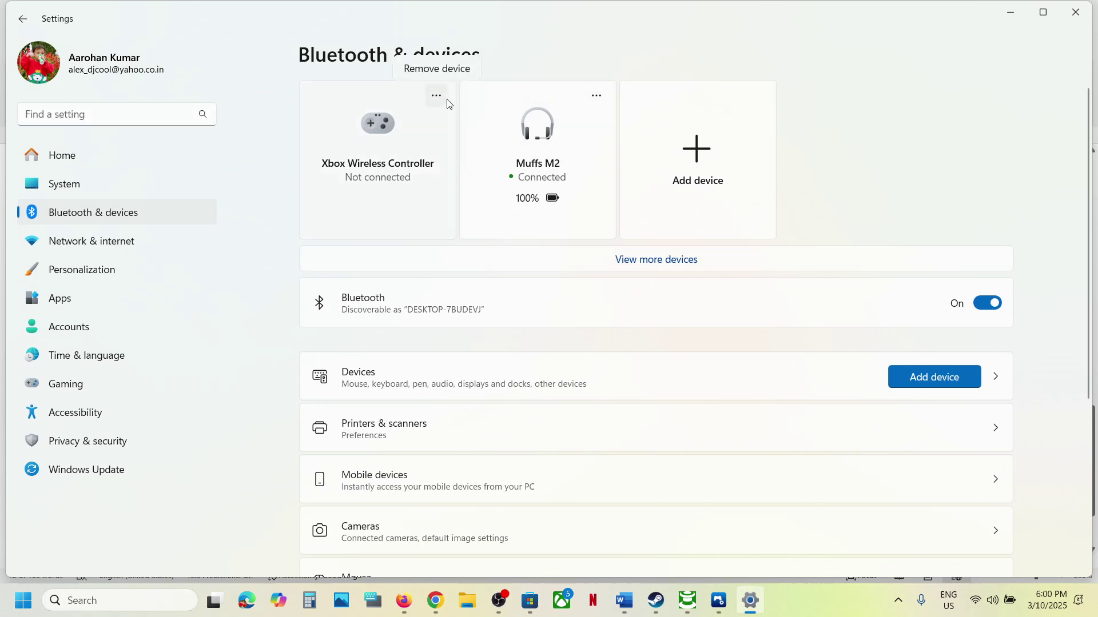
left_click(698, 151)
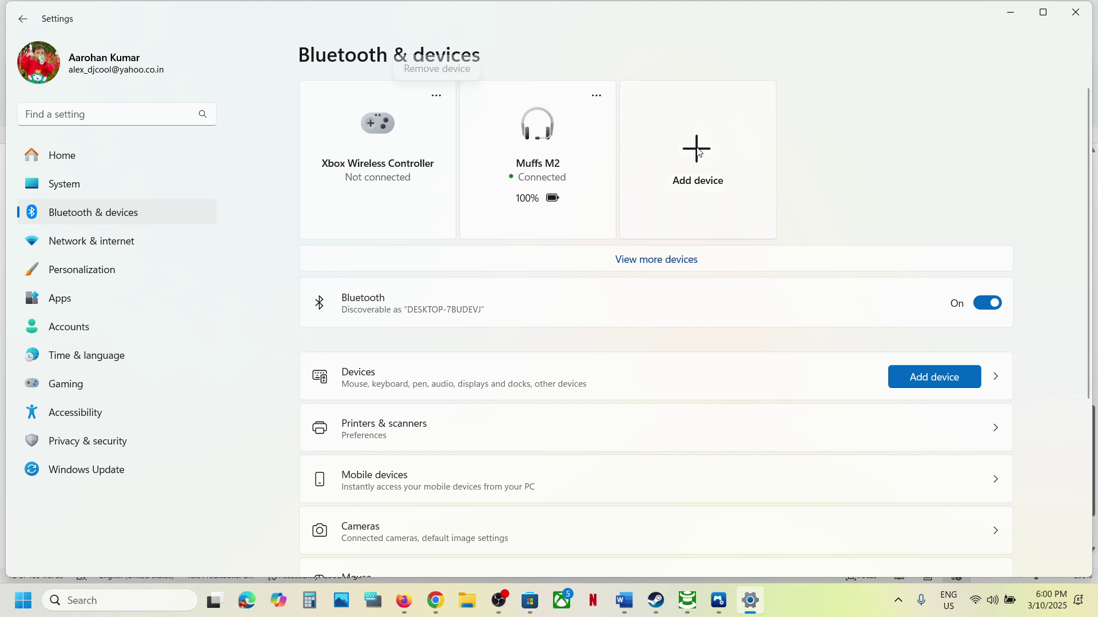
left_click(419, 169)
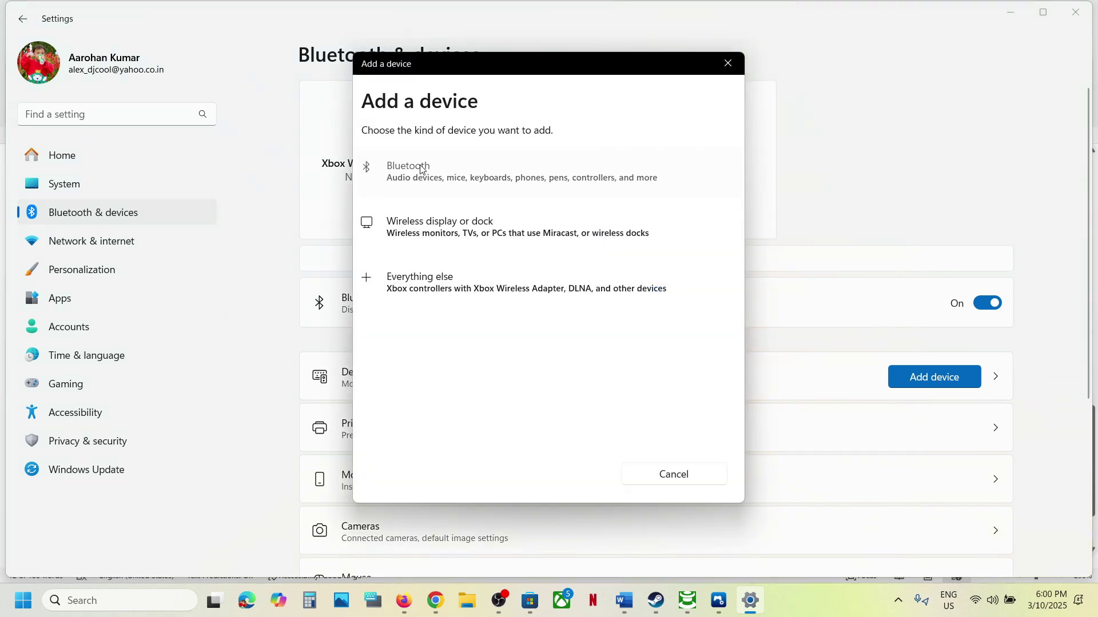
left_click(637, 478)
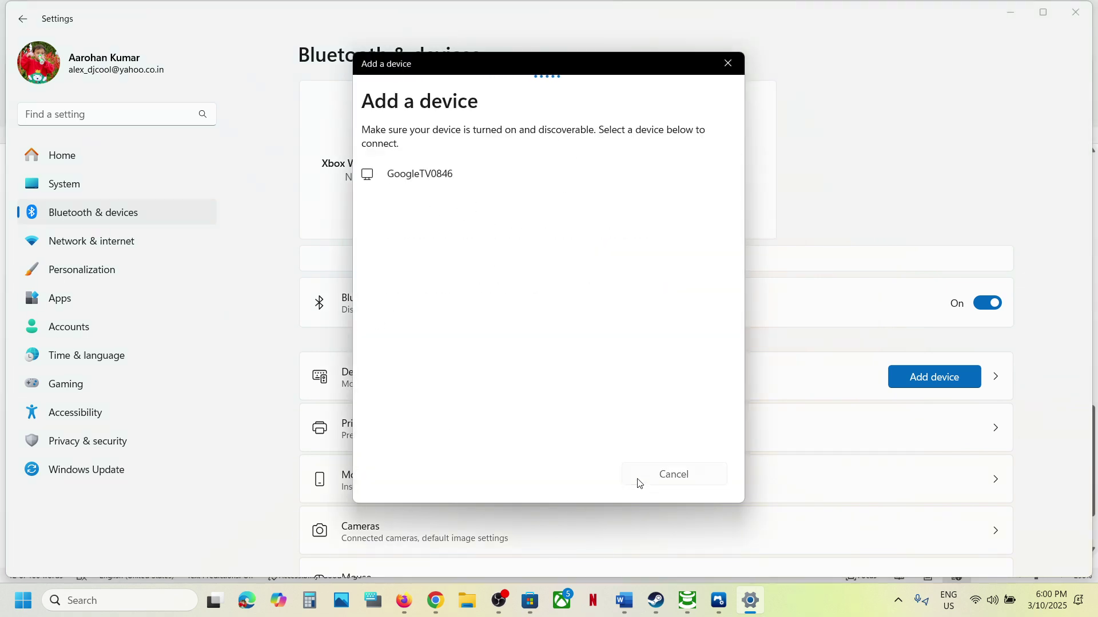
left_click(623, 600)
scroll(423, 429, "down", 3)
left_click_drag(143, 428, 489, 451)
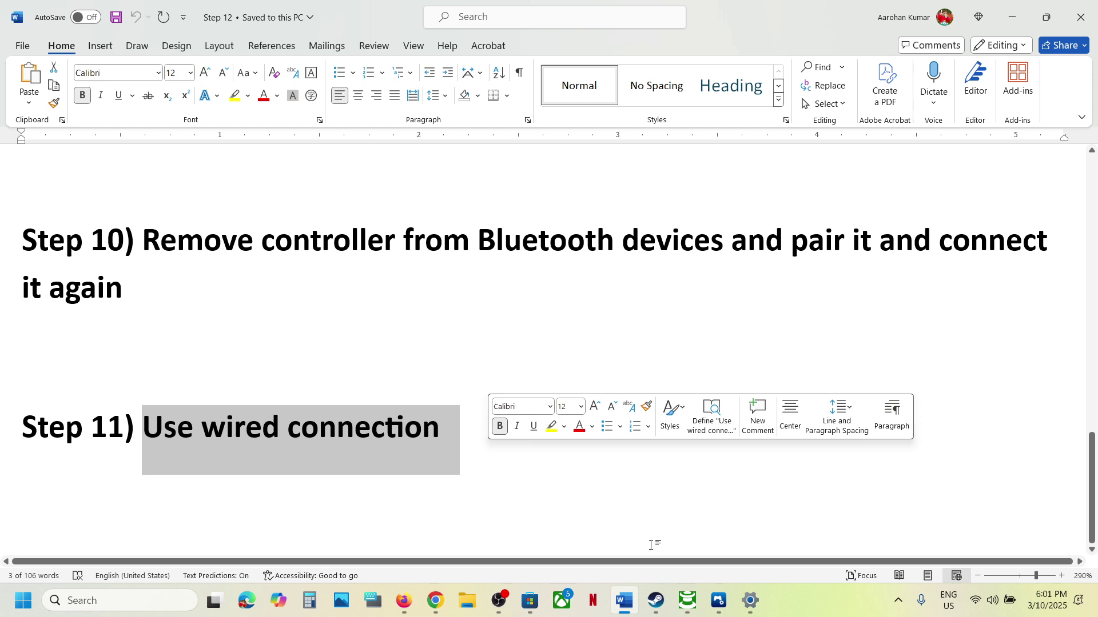
left_click(807, 599)
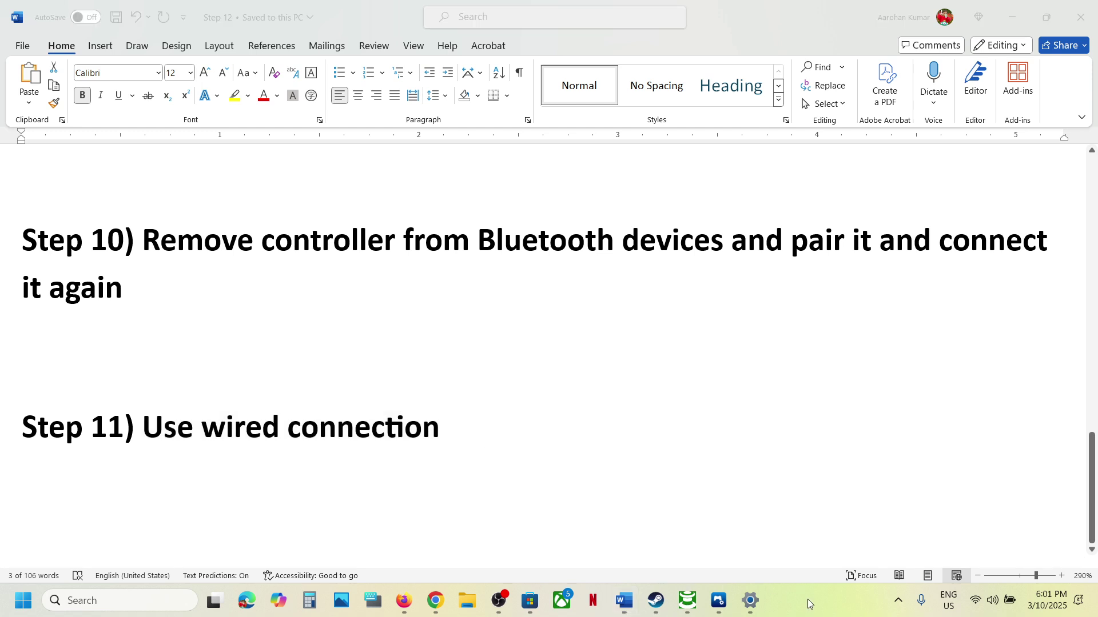